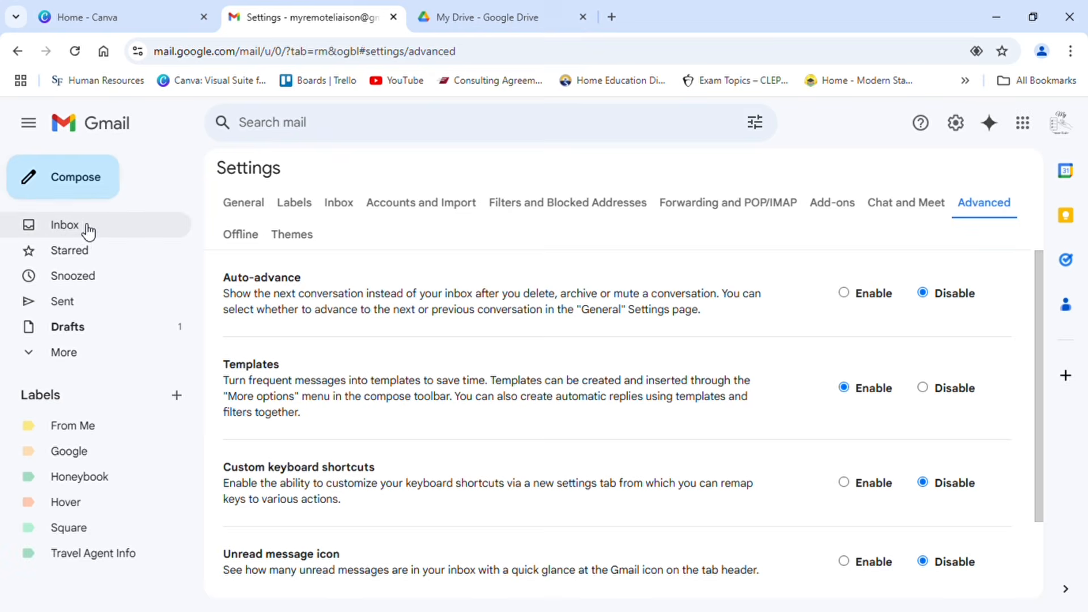
Step: Start a new email from the inbox in the enlarged compose window, with the subject "VA Request Approval"
click(85, 233)
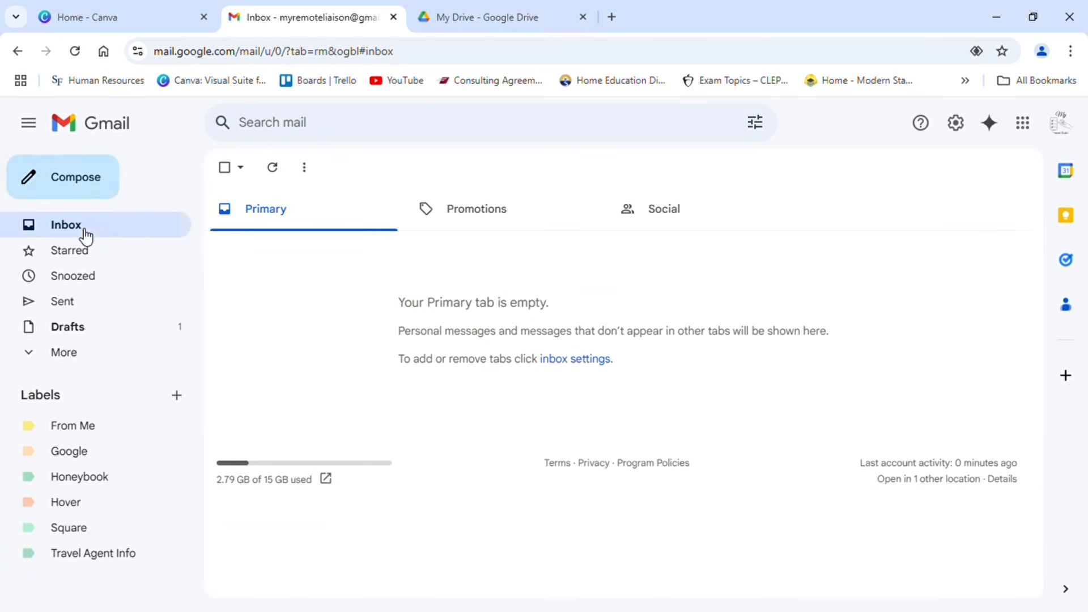
click(93, 185)
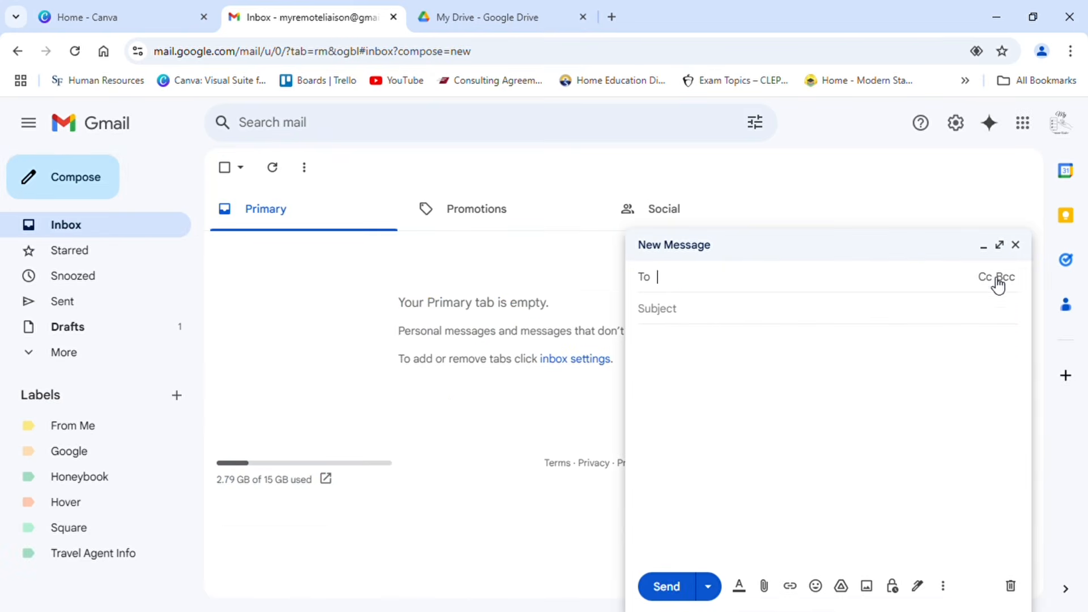
click(1001, 248)
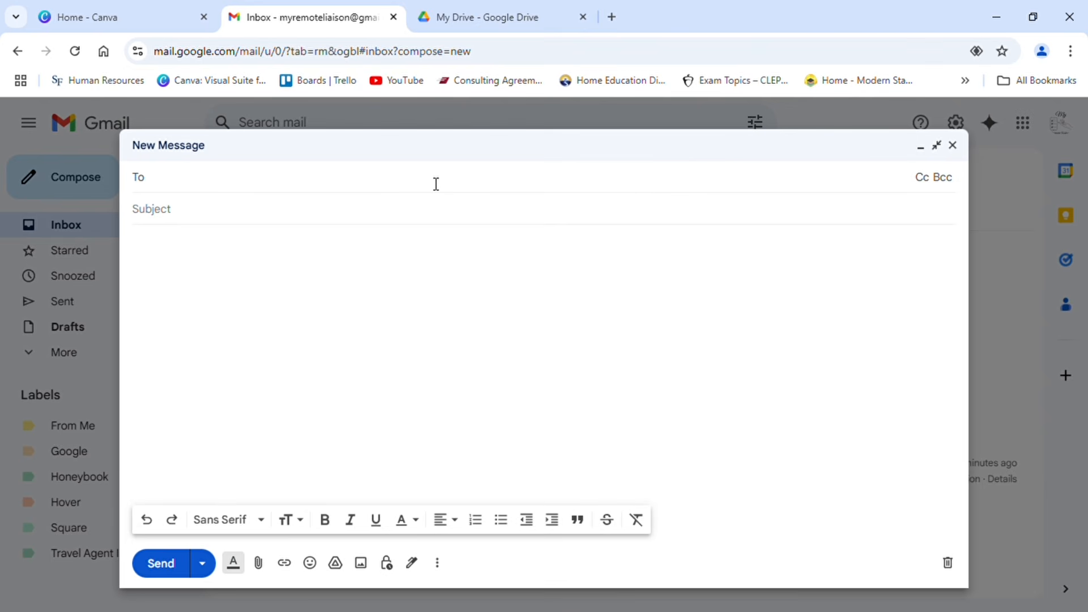
click(385, 220)
text(V)
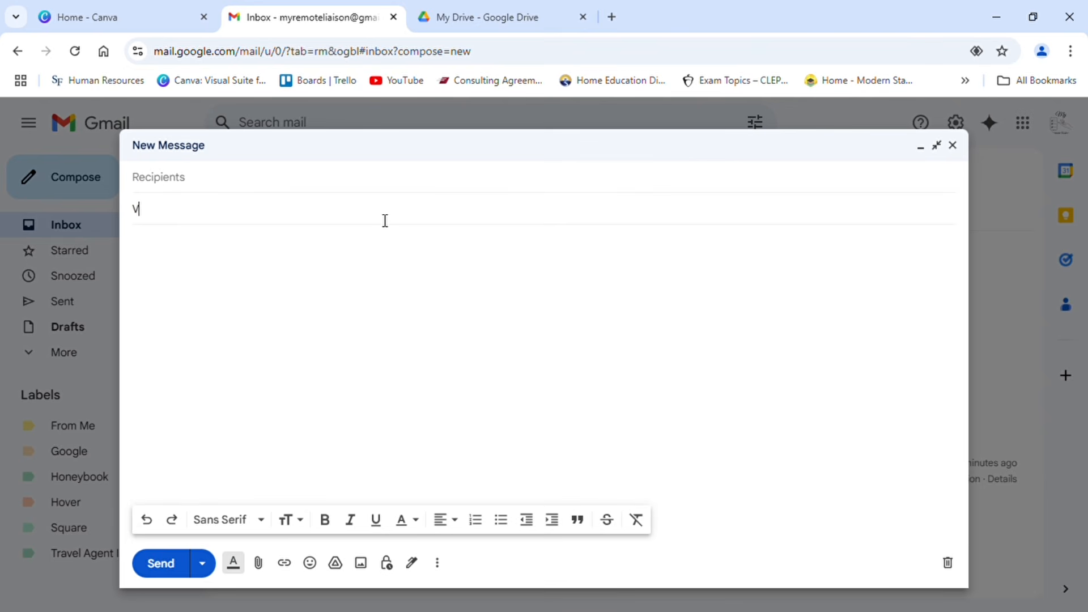
text(A Request Approva;)
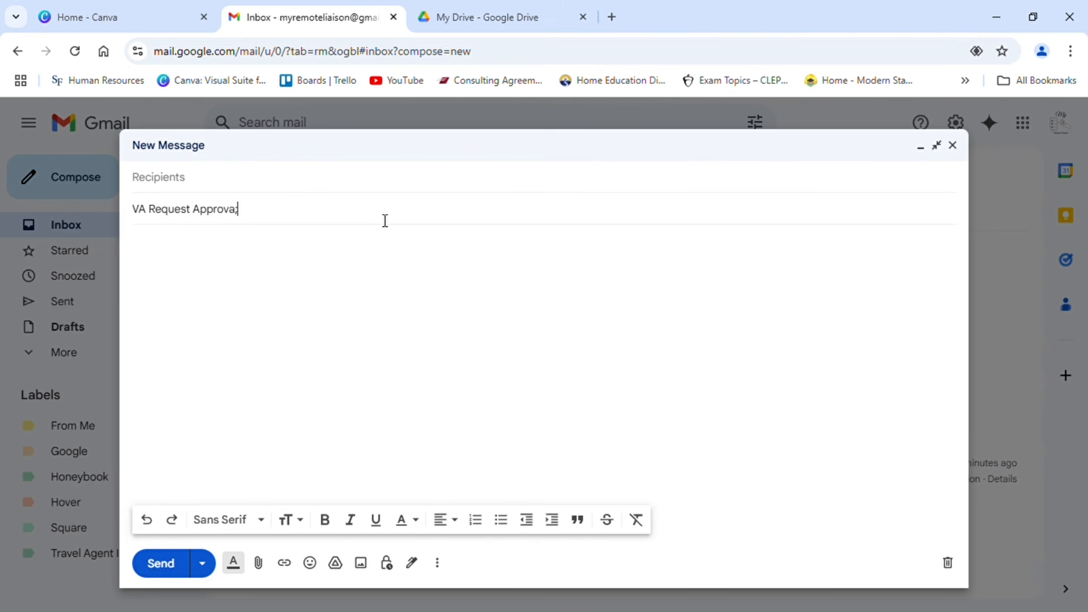
key(BackSpace)
text(l)
Step: Begin the message body with the greeting "Hello, XX!"
click(319, 257)
text(Hello, )
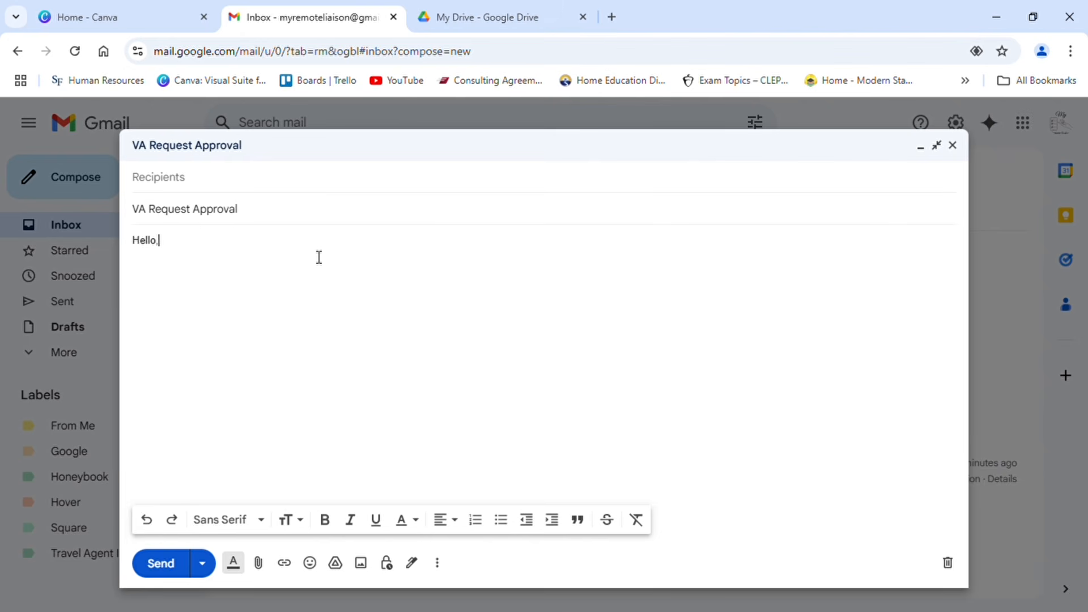
text(XX! W)
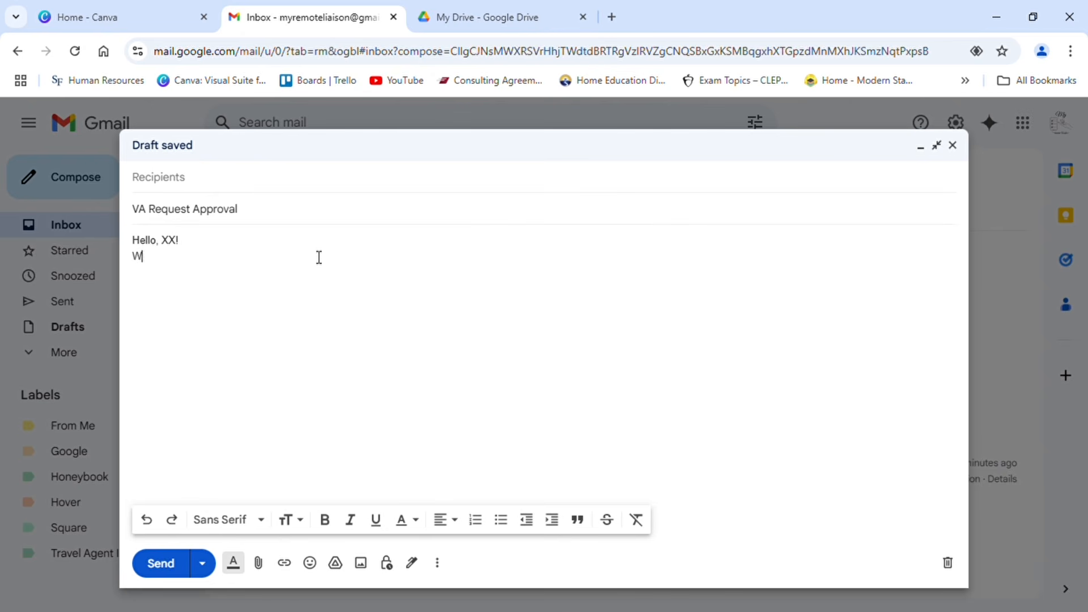
text(e are e)
text(xcited )
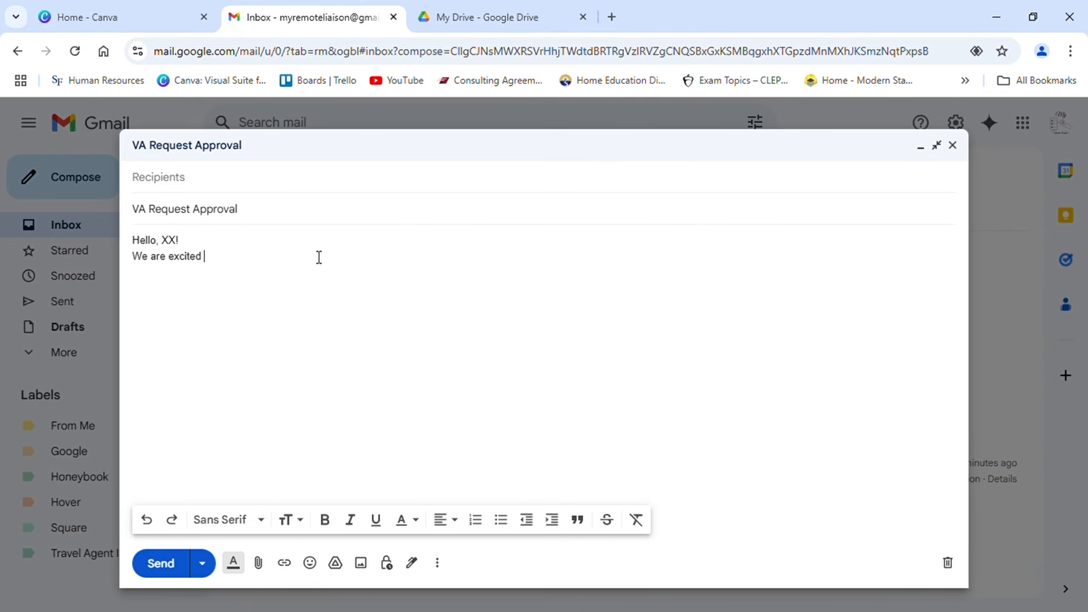
text(to announce your request )
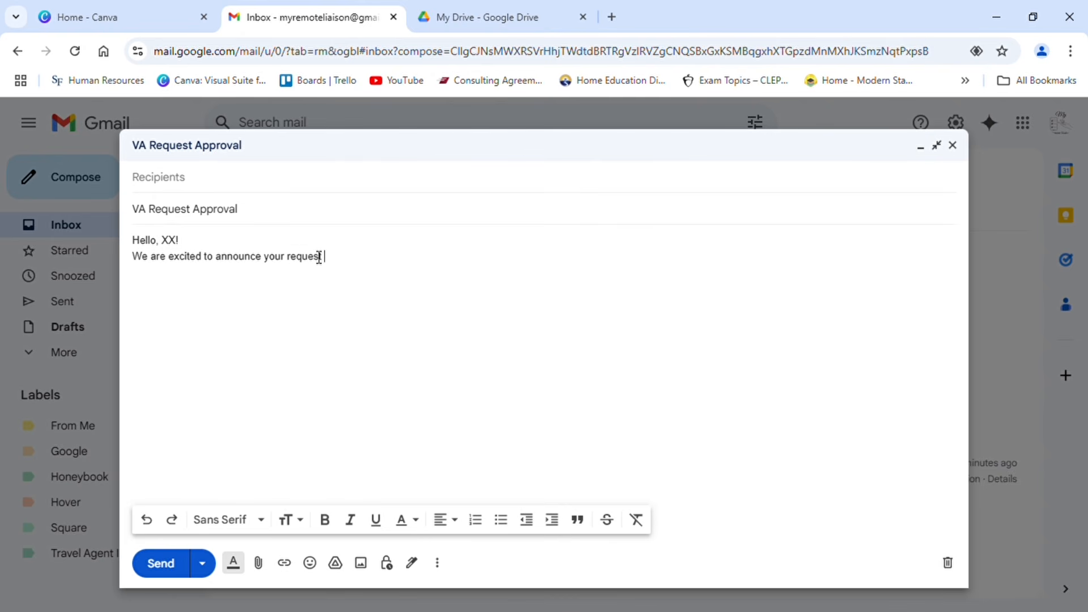
text(ha)
Step: Below the greeting, write "We are excited to announce your request to work with My Remote Liaison has been approved."
key(BackSpace)
key(BackSpace)
text(has)
key(BackSpace)
key(BackSpace)
key(BackSpace)
key(BackSpace)
text(to work with My Remote L)
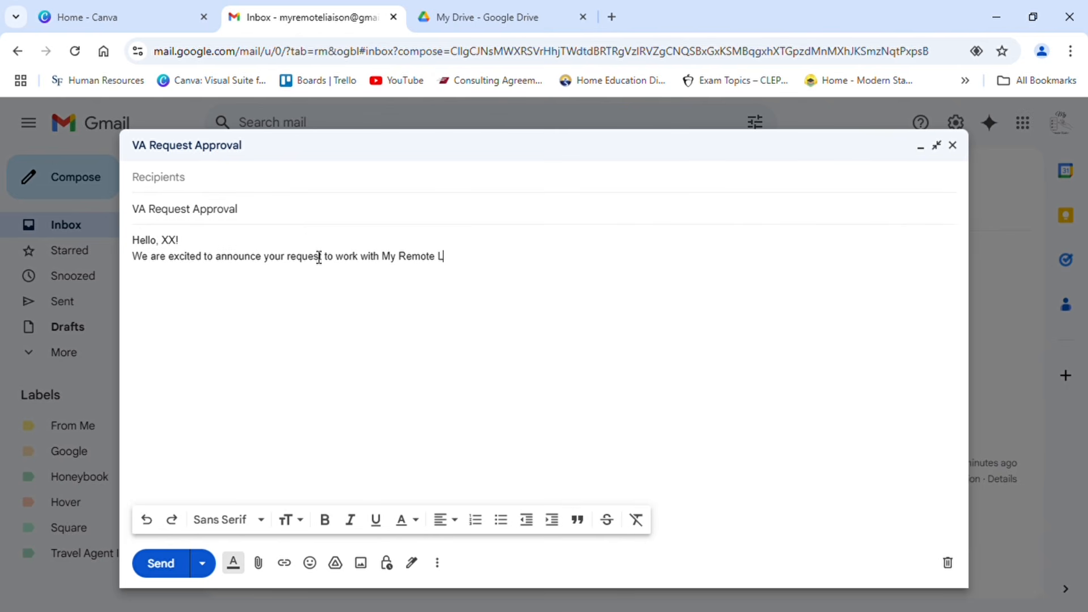
text(iaison has been approved.)
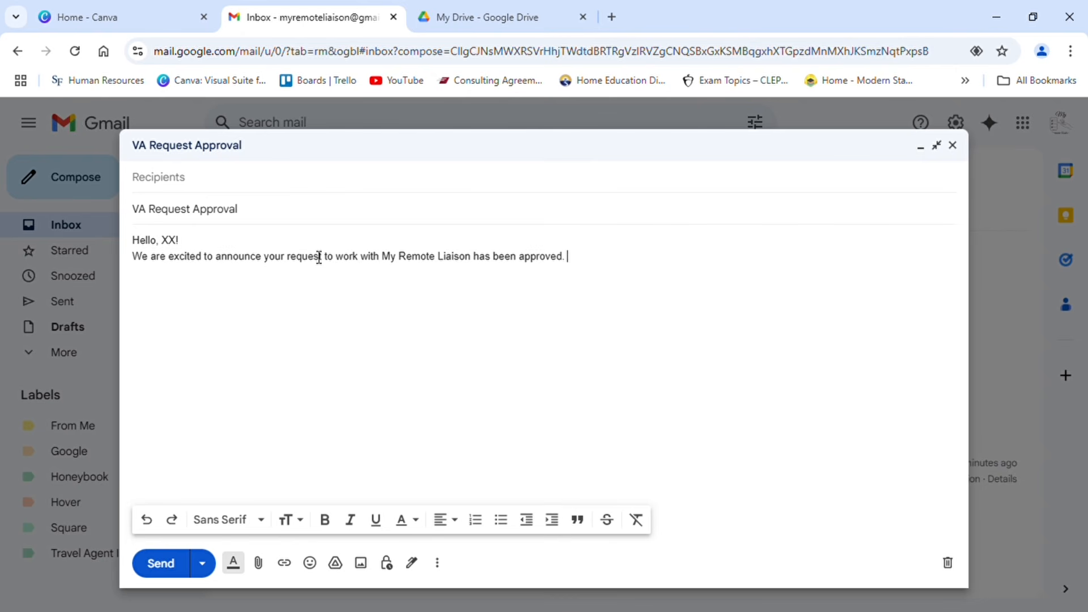
Step: Leave a blank line and add the lead-in "Here are the next steps in the process:"
key(Return)
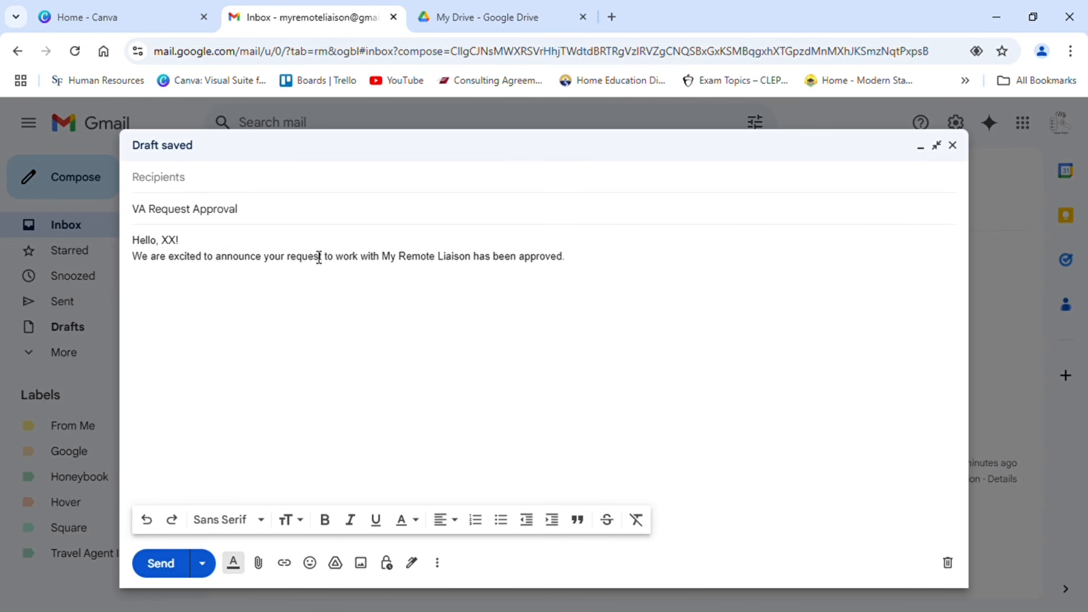
key(Return)
text(Here are the next steps in the process:)
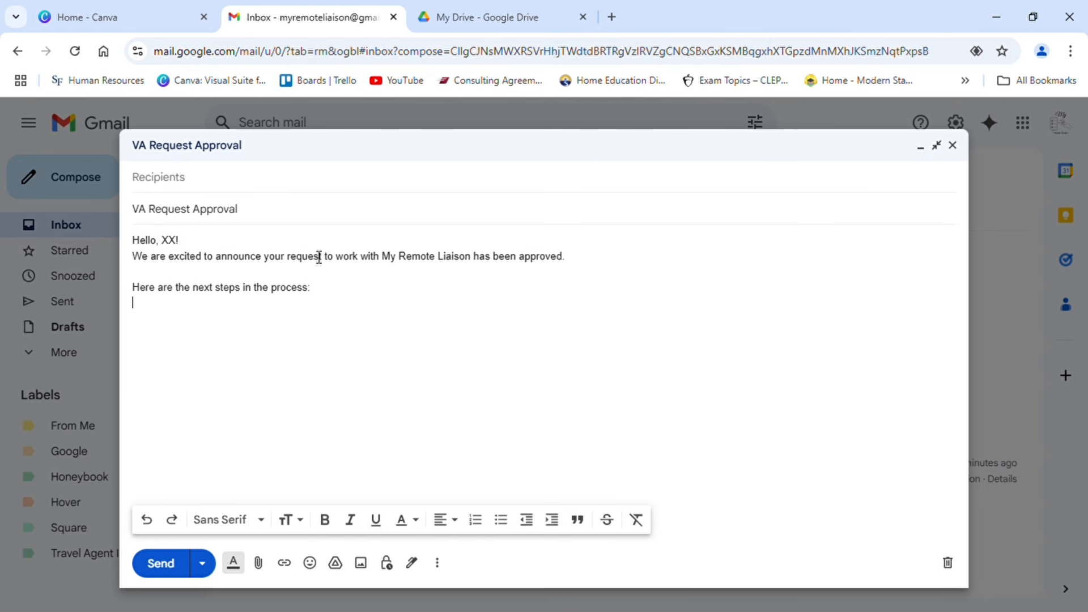
Step: Start a bulleted list under the lead-in with "You will use this link to schedule an illumination call."
click(501, 520)
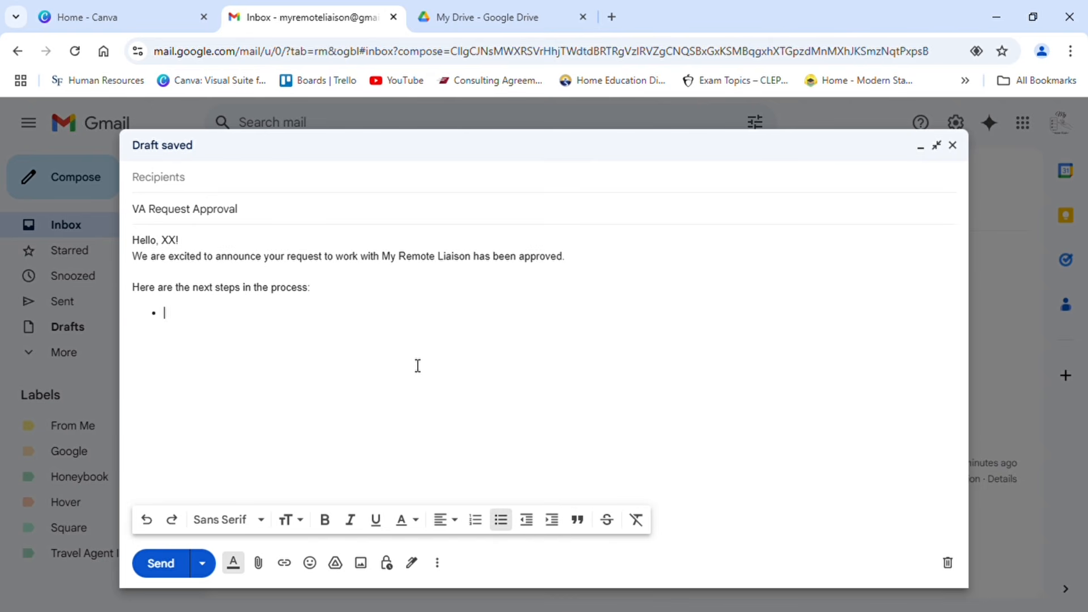
text(You will use this link to schedule an illumination call. )
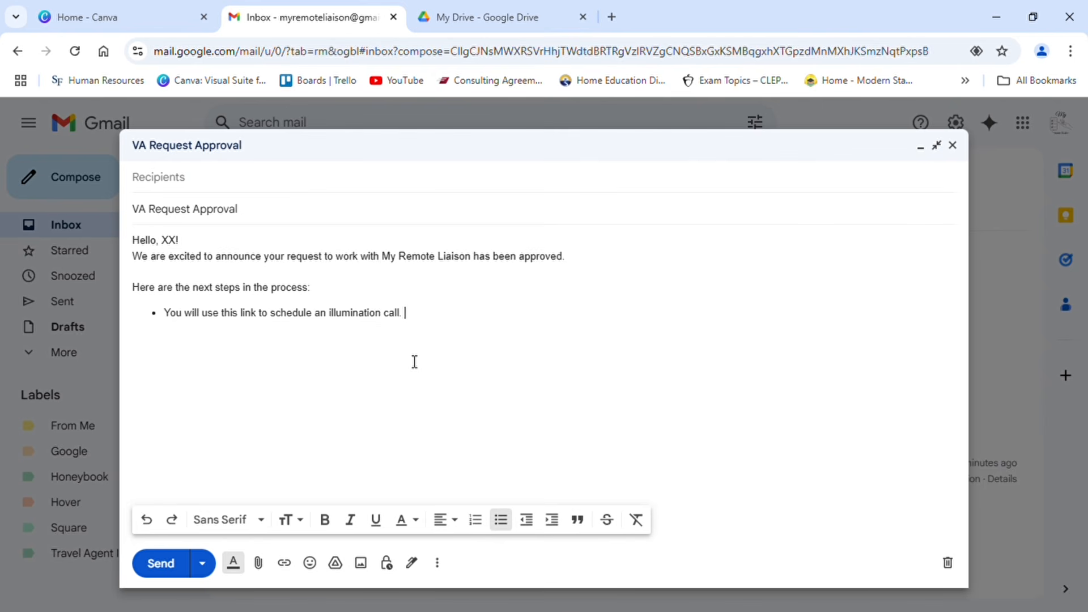
text(This is a video call )
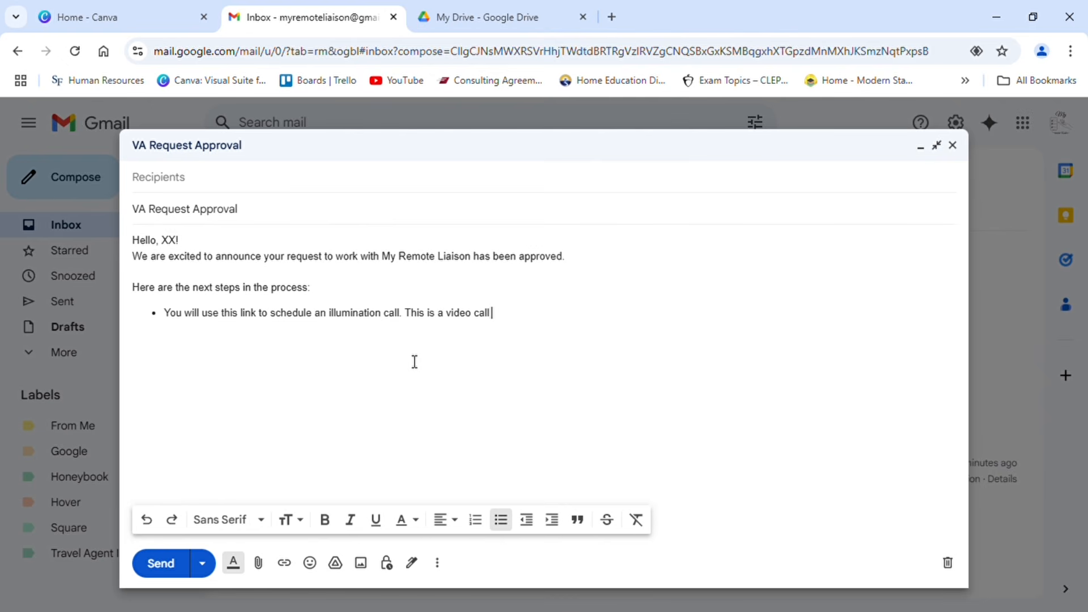
text(via Google Meet.)
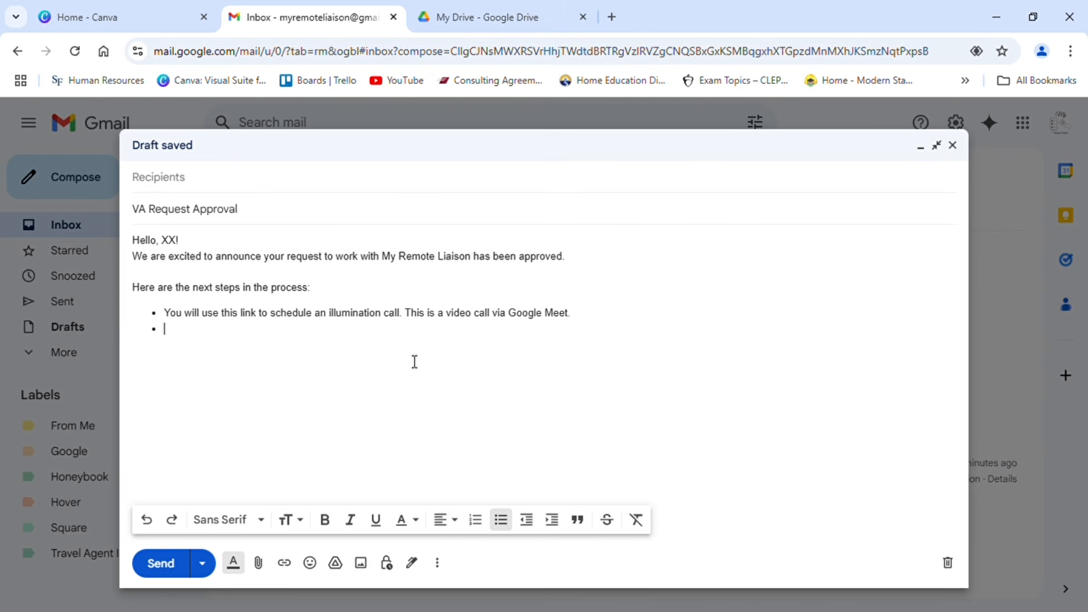
text(Once the Illu)
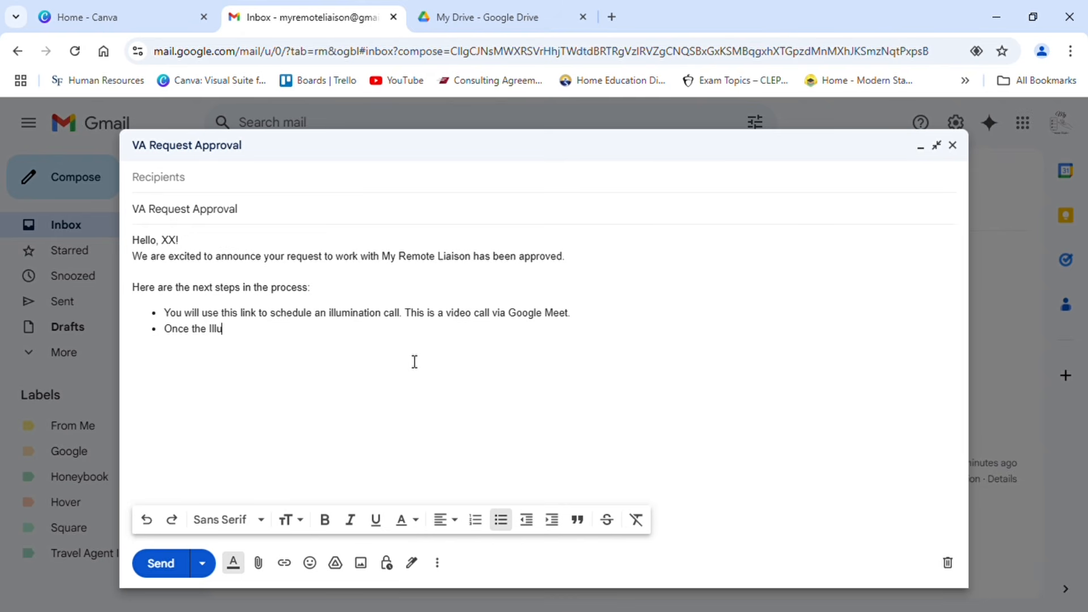
text(mination c)
Step: Add a second bullet reading "Once the Illumination Call concludes, you will be sent a proposal."
key(BackSpace)
key(BackSpace)
text(Call conclud)
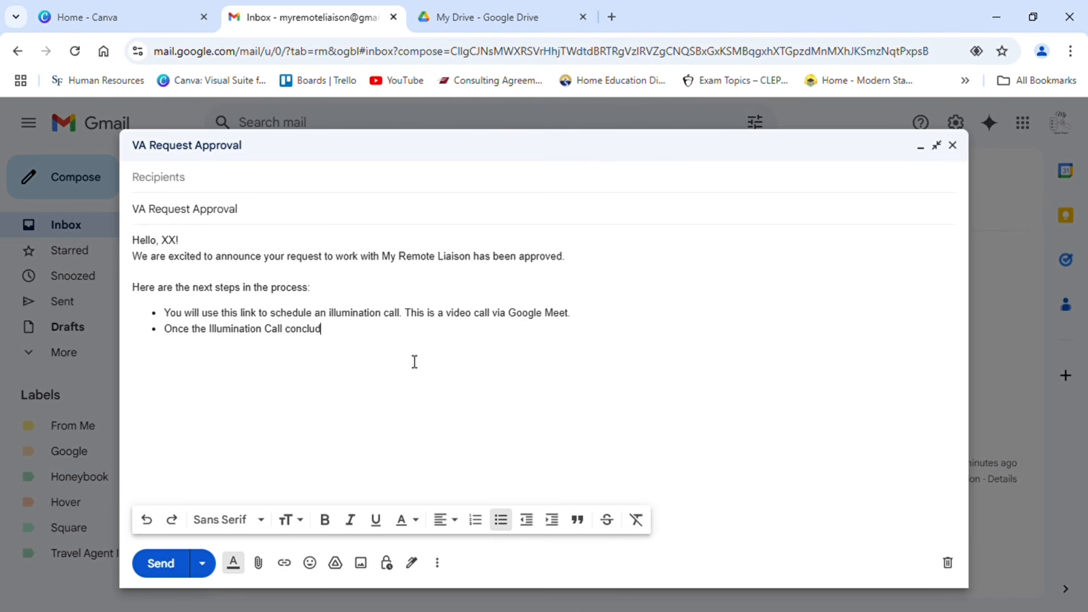
text(es, you will be sent a pr)
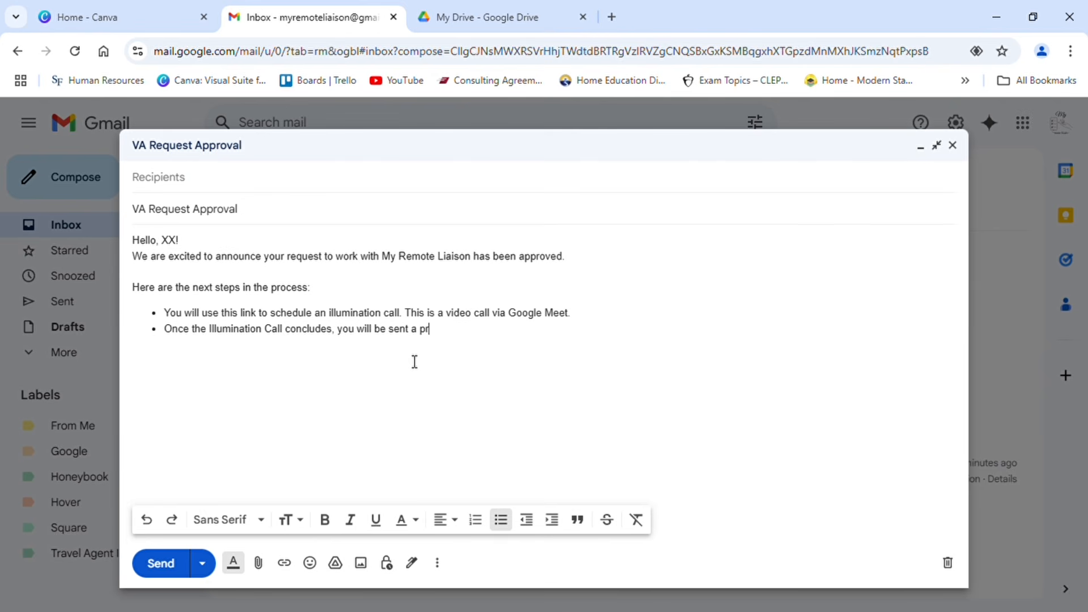
text(oposal.)
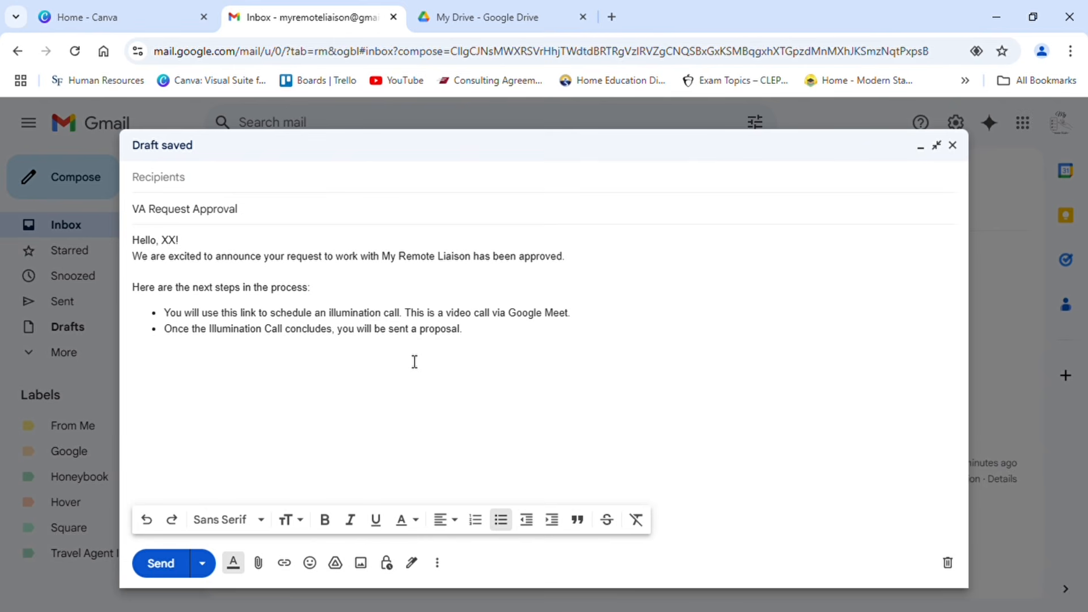
Step: Add a third bullet reading "Inside the proposal, you find your unique contract and invoice link."
key(Return)
text(Insi)
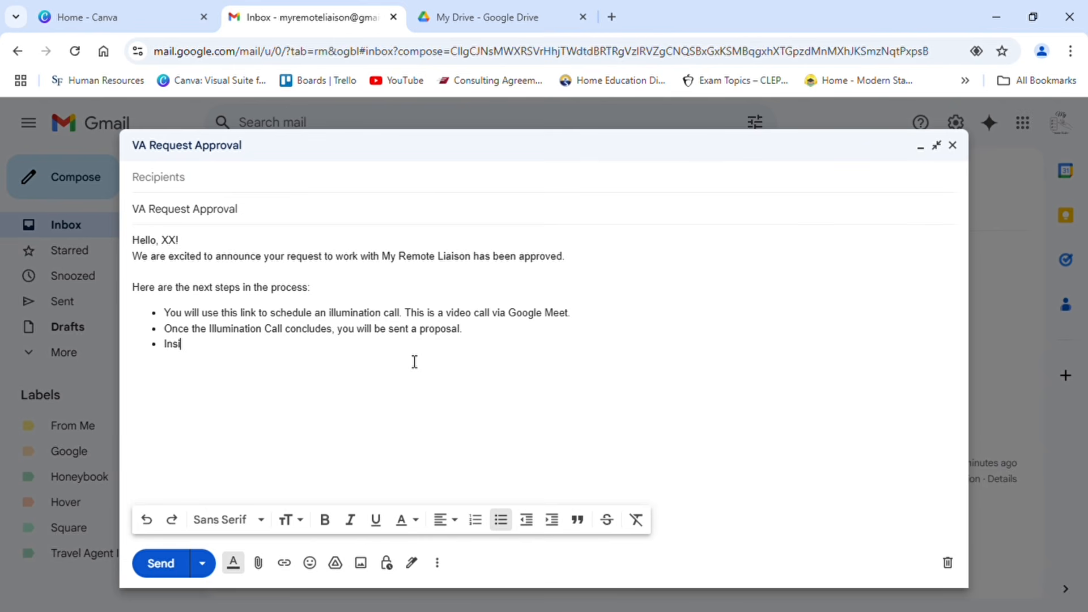
text(de the proposal, you fiind yo)
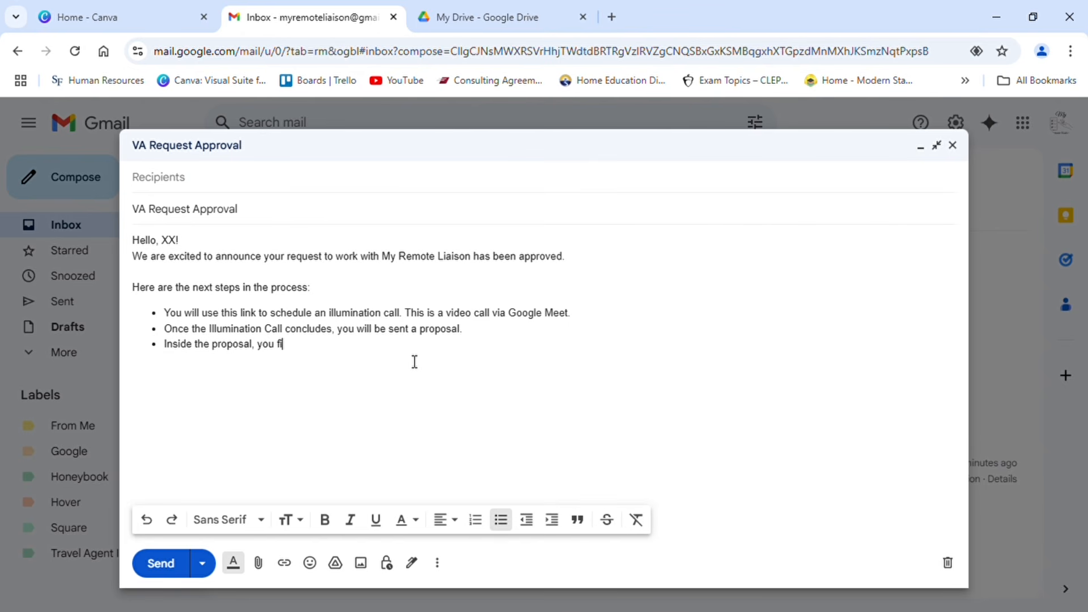
text(ur unique cont)
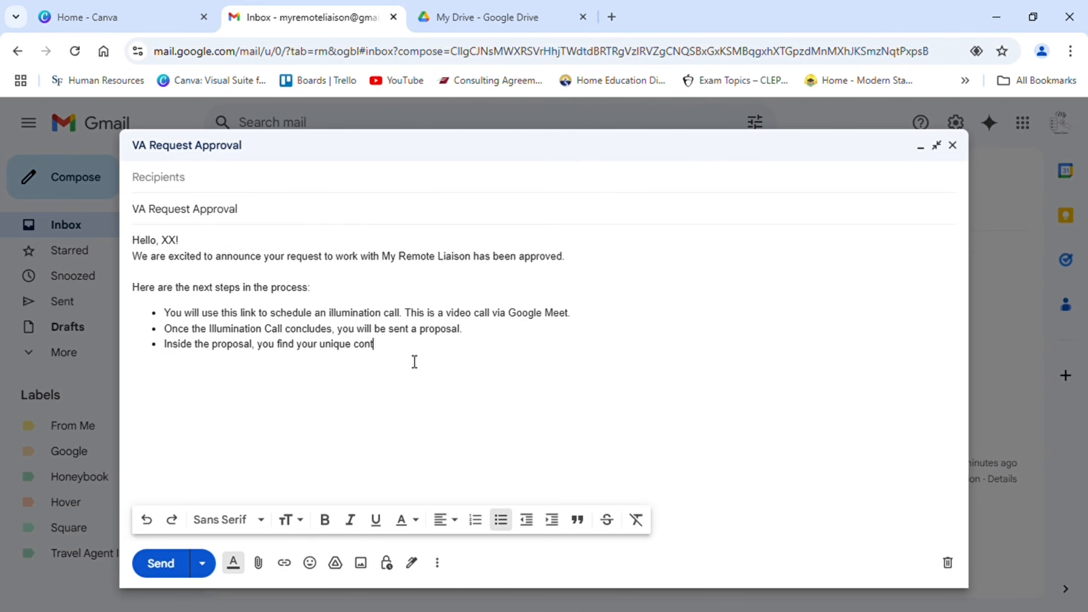
text(ract and invoice link. Sign )
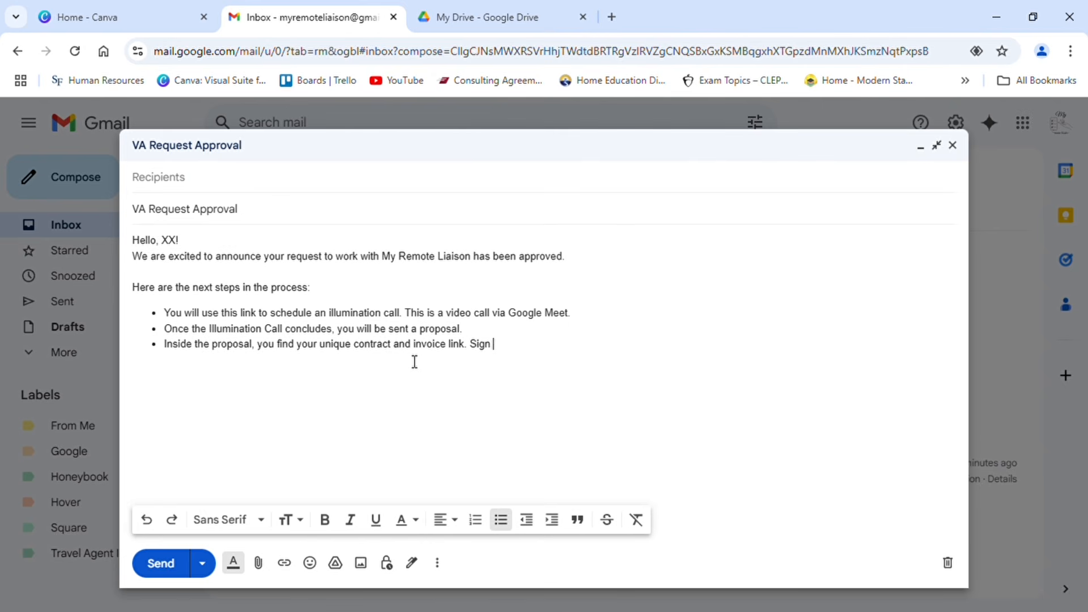
text(the dotted line)
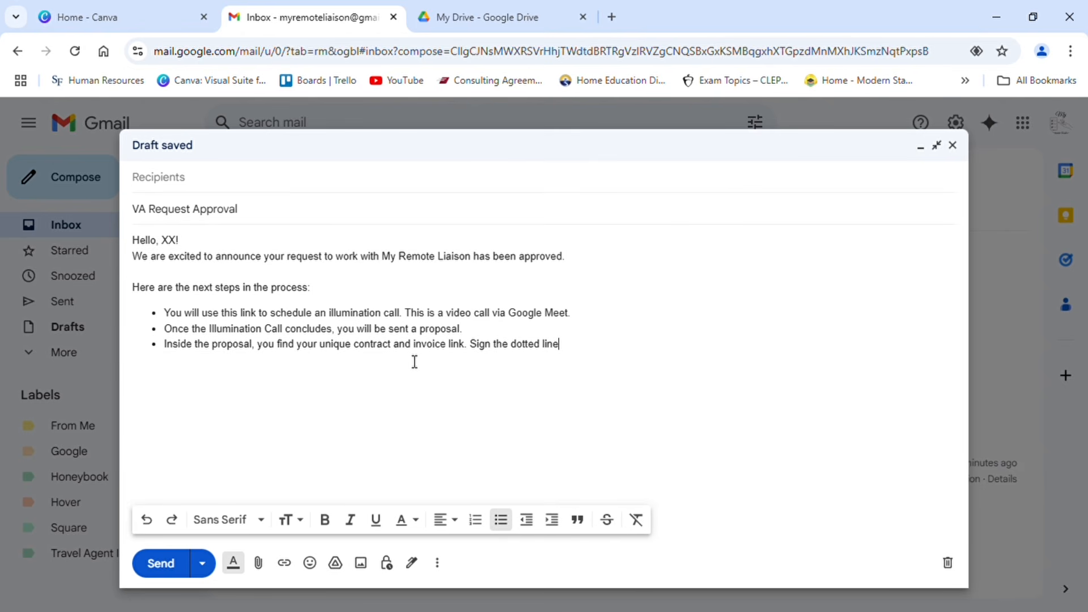
text(, as it)
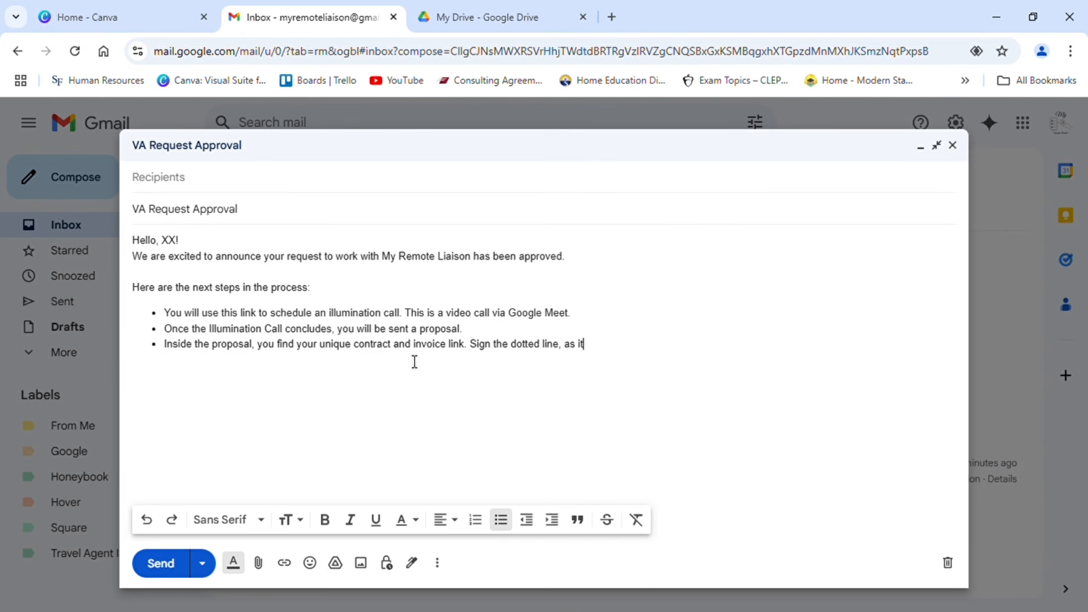
text( were.)
Step: End the bulleted list and write "Once your contract is signed and invoices paid, you will receive an email packet." below it
key(Return)
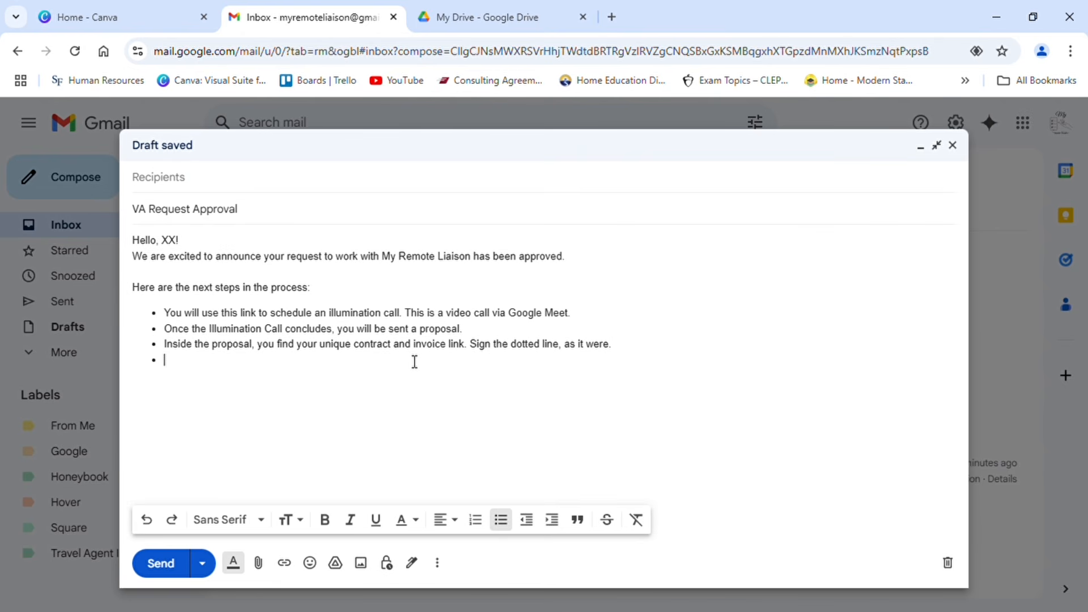
key(Return)
text(Once your)
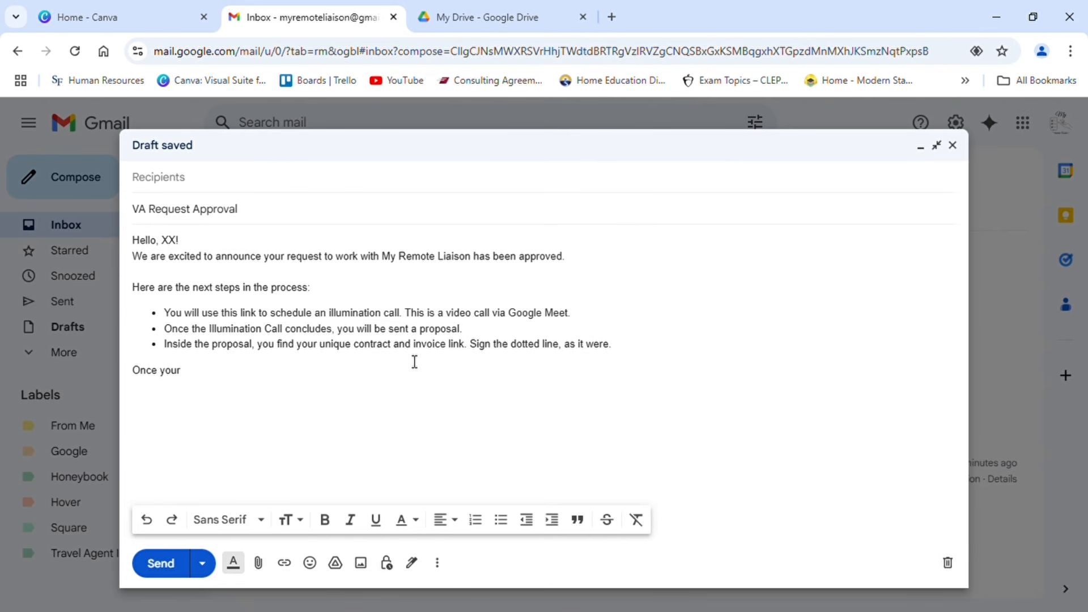
text(contract )
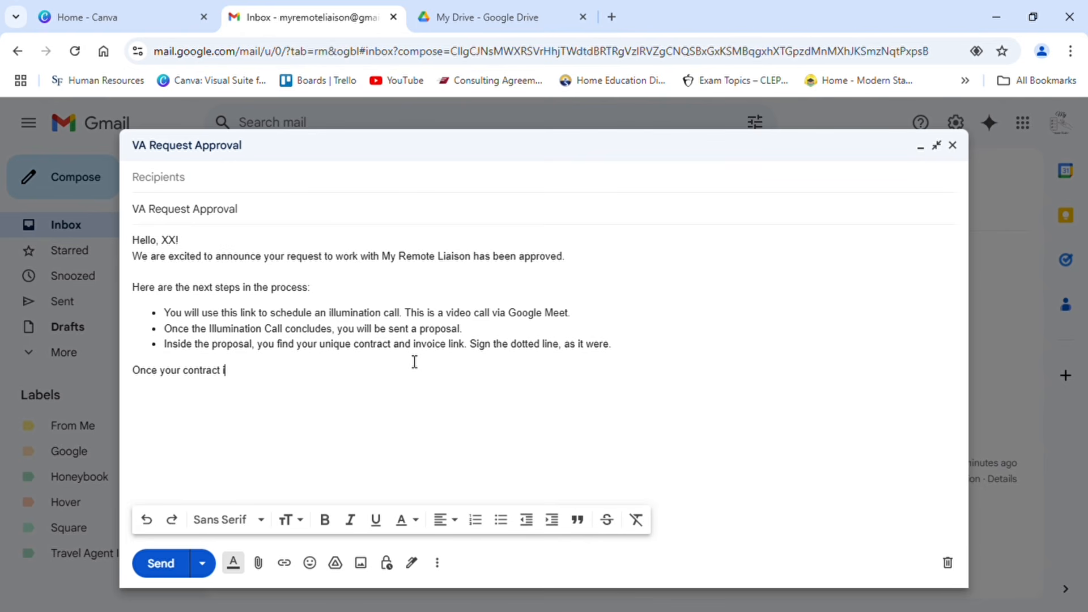
text(is signed and invoices paid, you wik)
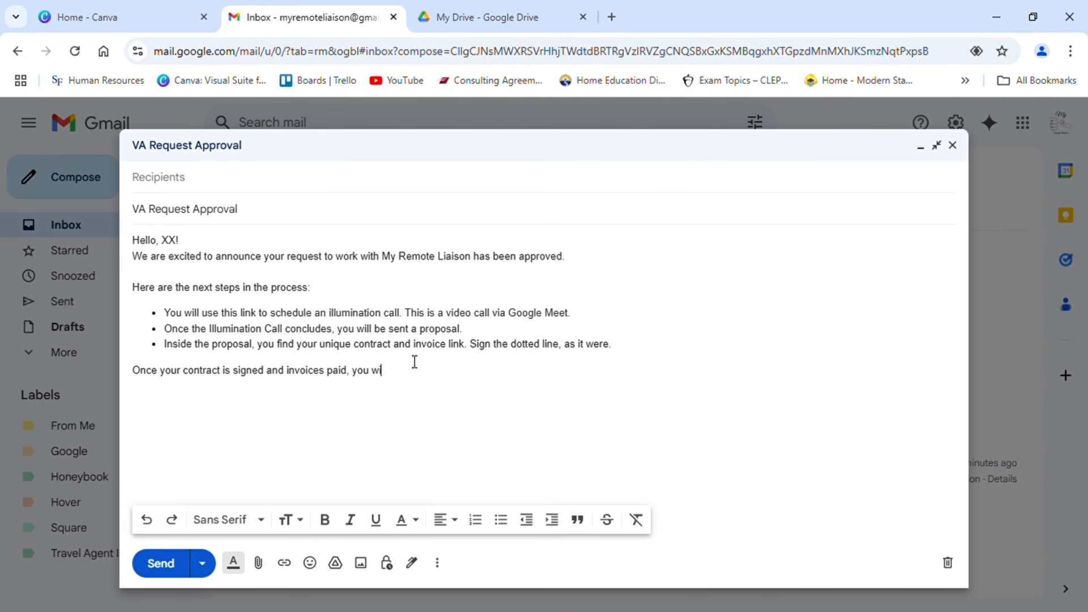
key(BackSpace)
key(BackSpace)
text(ll receive)
text( an a)
text(mail packet.)
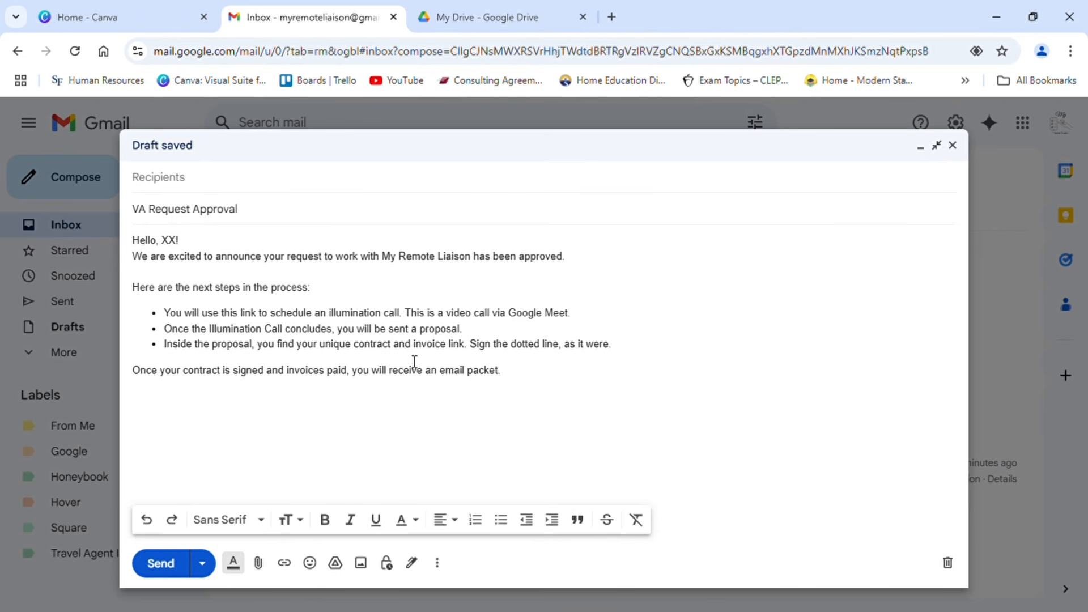
Step: Add the paragraph "Do not share these links with anyone as they are tailored specifically to your business." and dismiss the confidential mode suggestion
text(Do not)
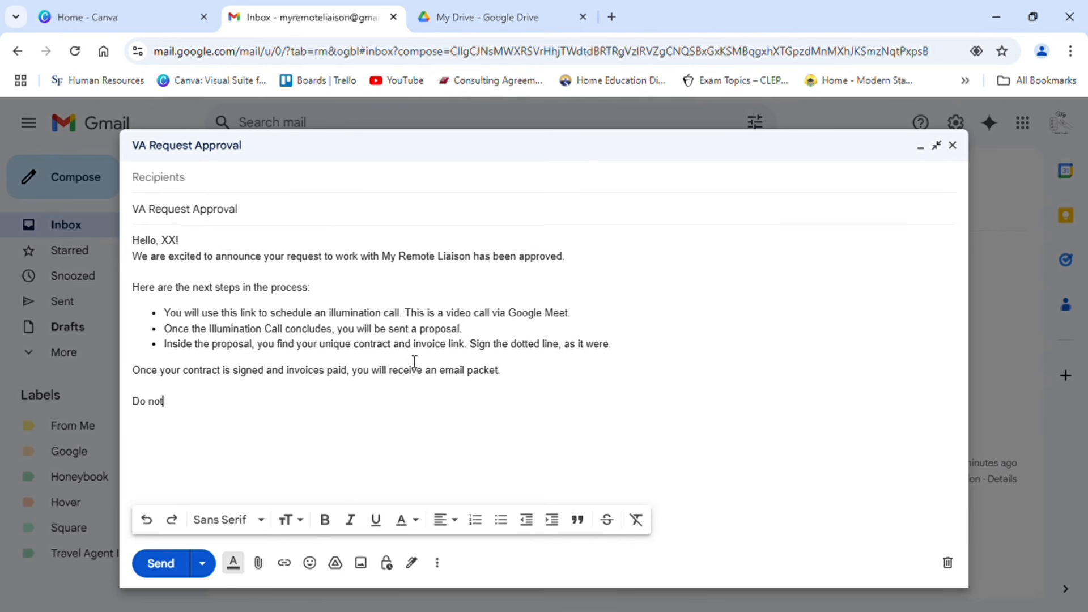
text( share the)
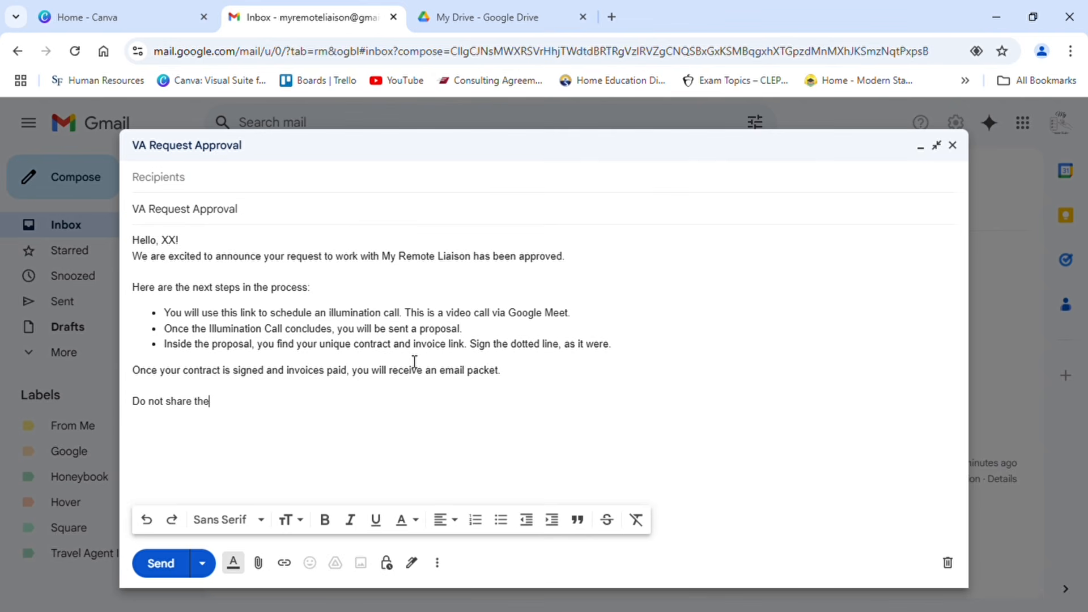
text(se links with anyon)
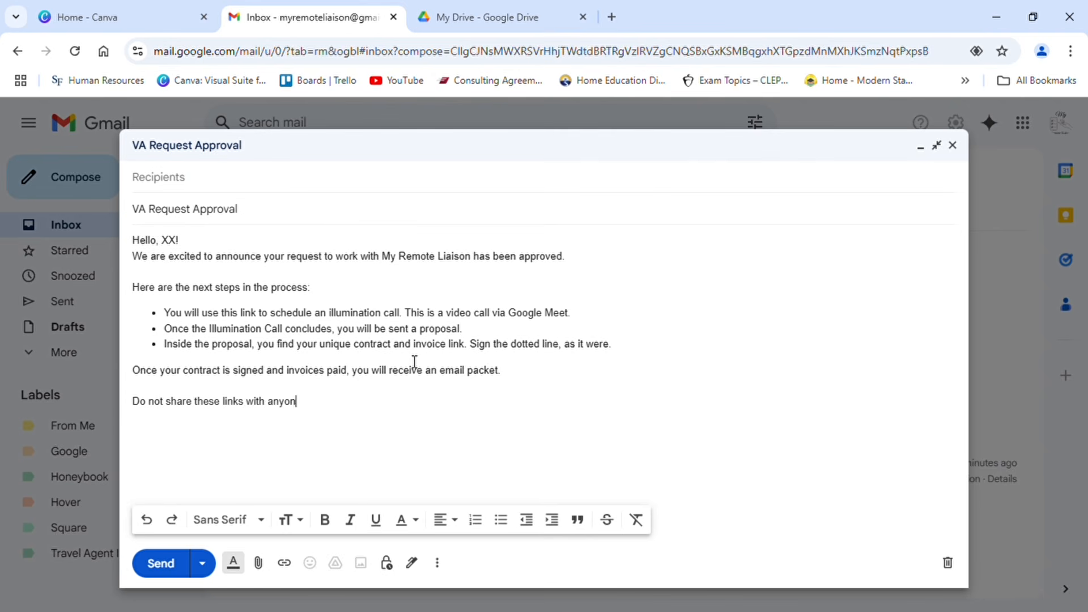
text(e as they are tailored s)
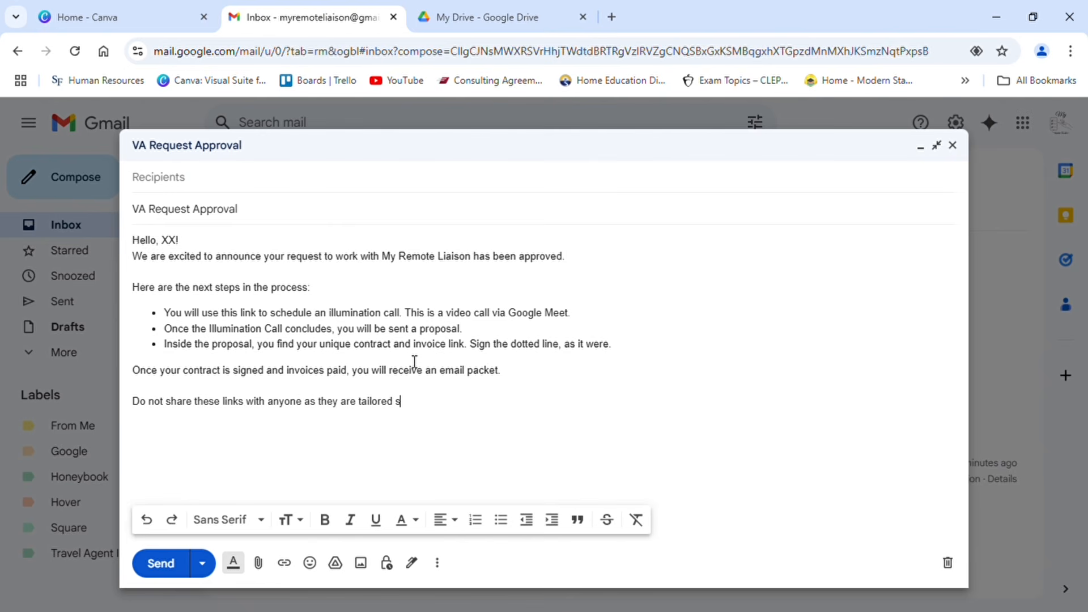
text(pecifically to your business.)
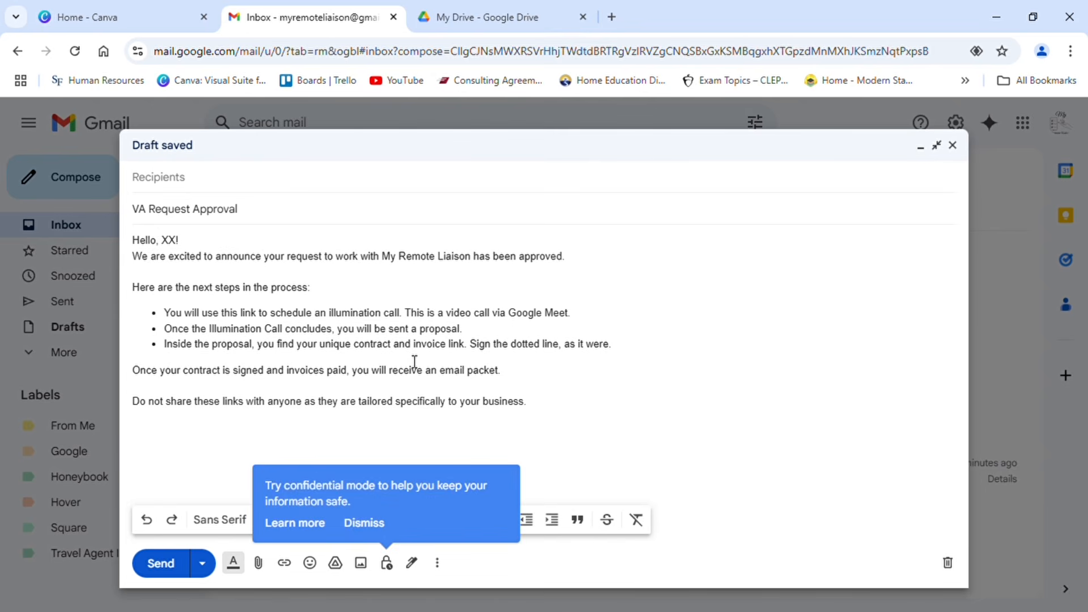
click(379, 526)
Step: Add a line directly below reading "Reach out if you do not receive any of the links within 2 business days."
key(Return)
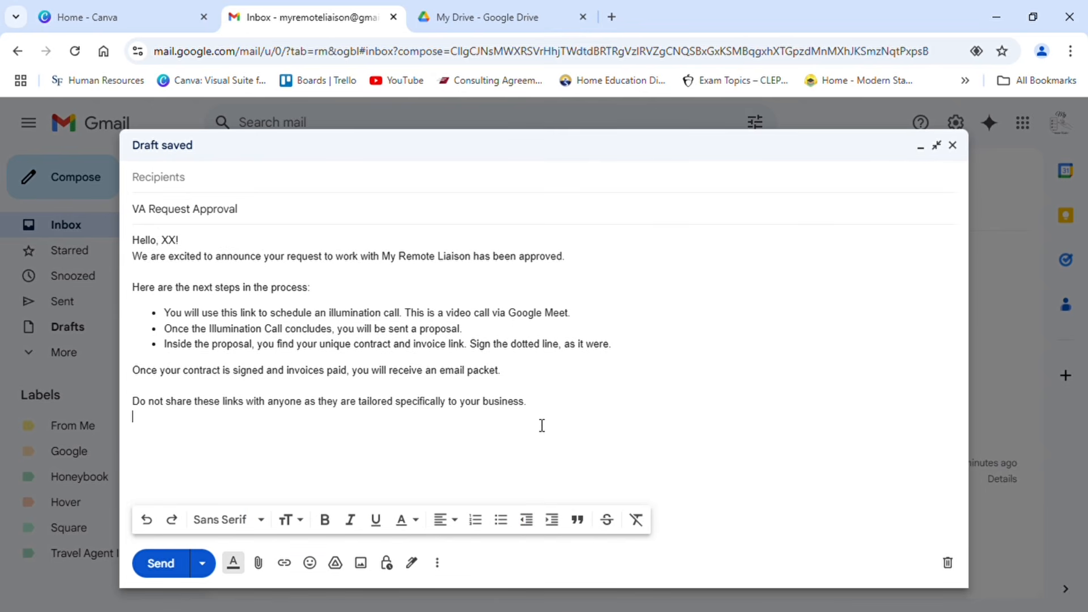
text(Ree)
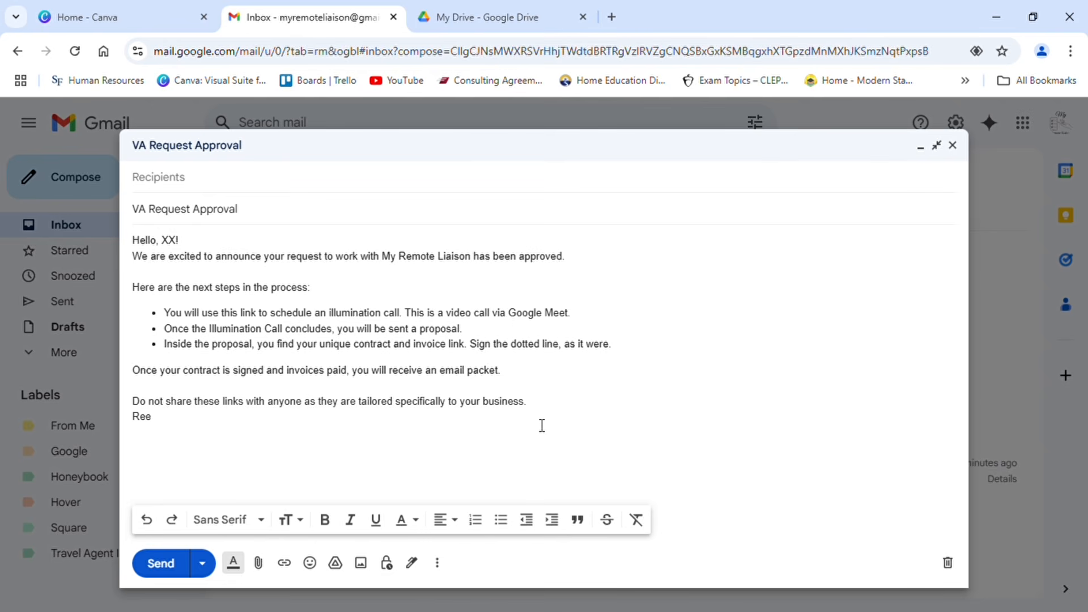
text(ch out if you do not receive )
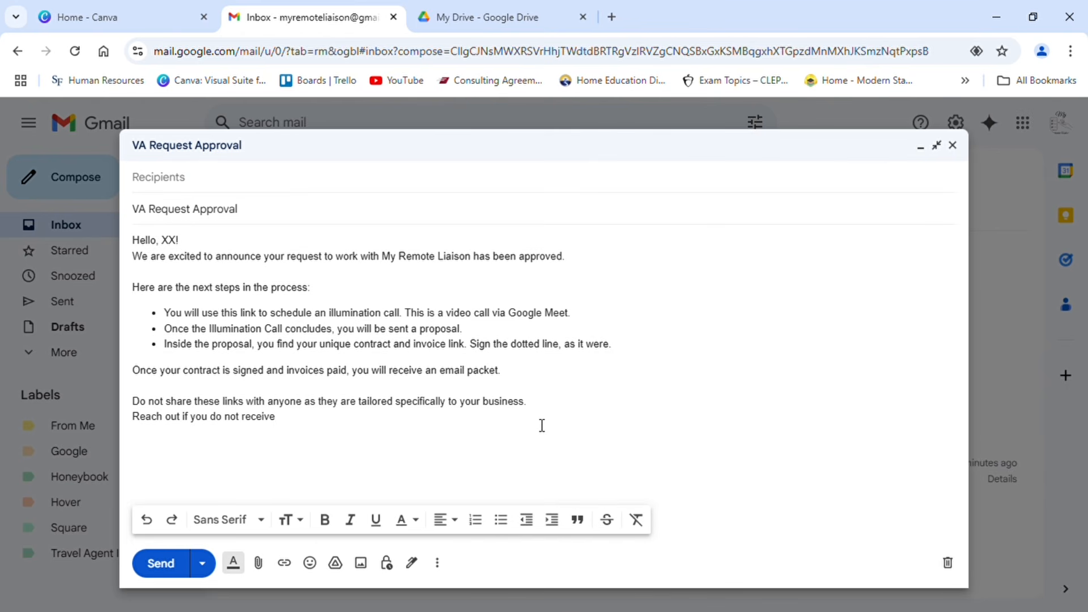
text(any of)
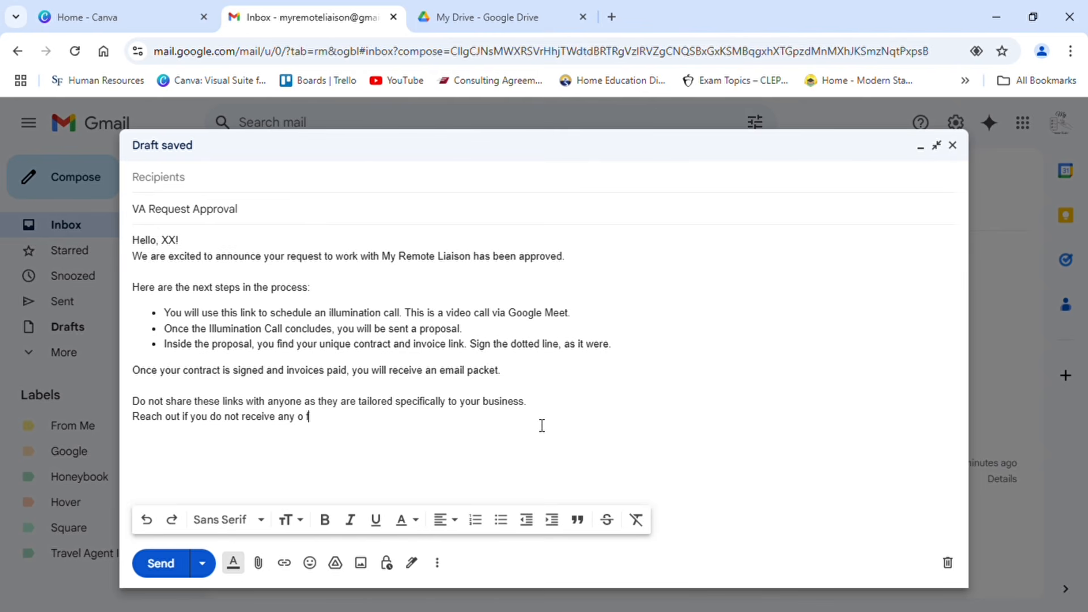
text( the links )
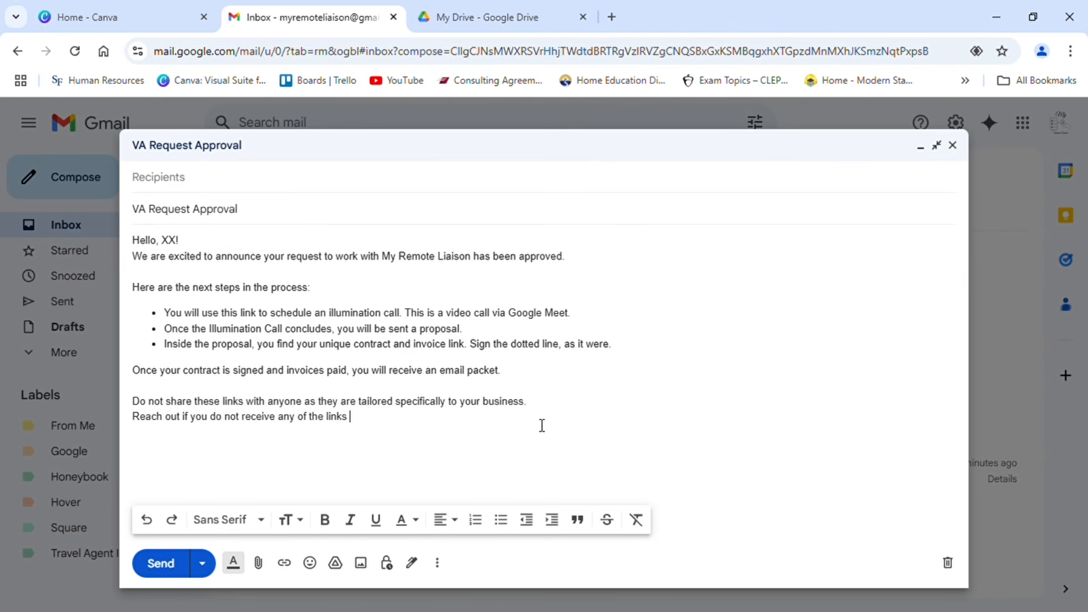
text(within 2 business days.)
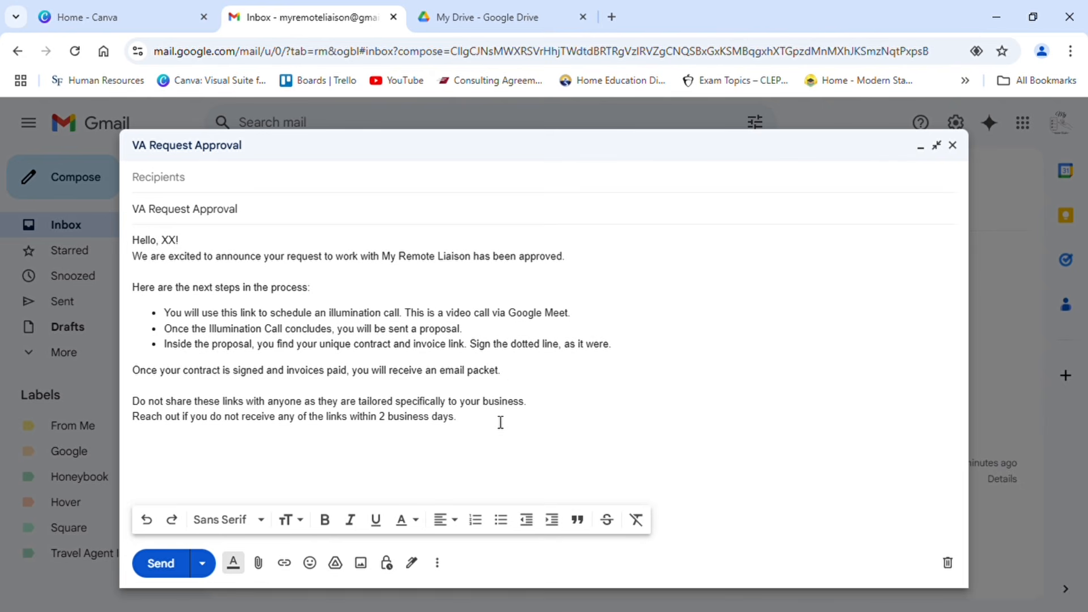
Step: Add a separate paragraph reading "We look forward to discussing your business goals and how we can provide solutions."
key(Return)
text(We look forward to discuss)
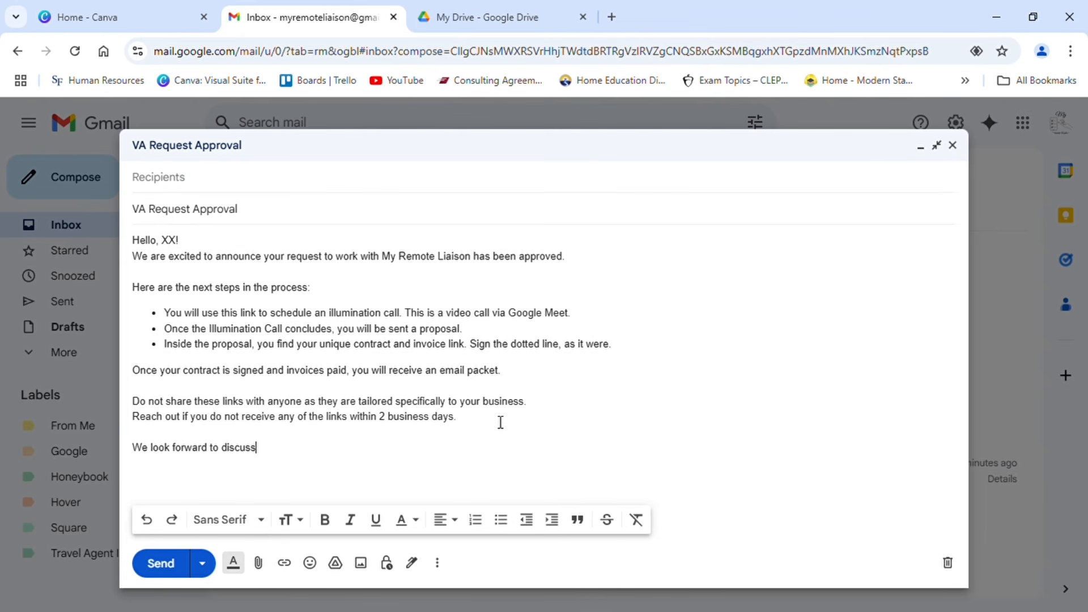
text(ing your business goals)
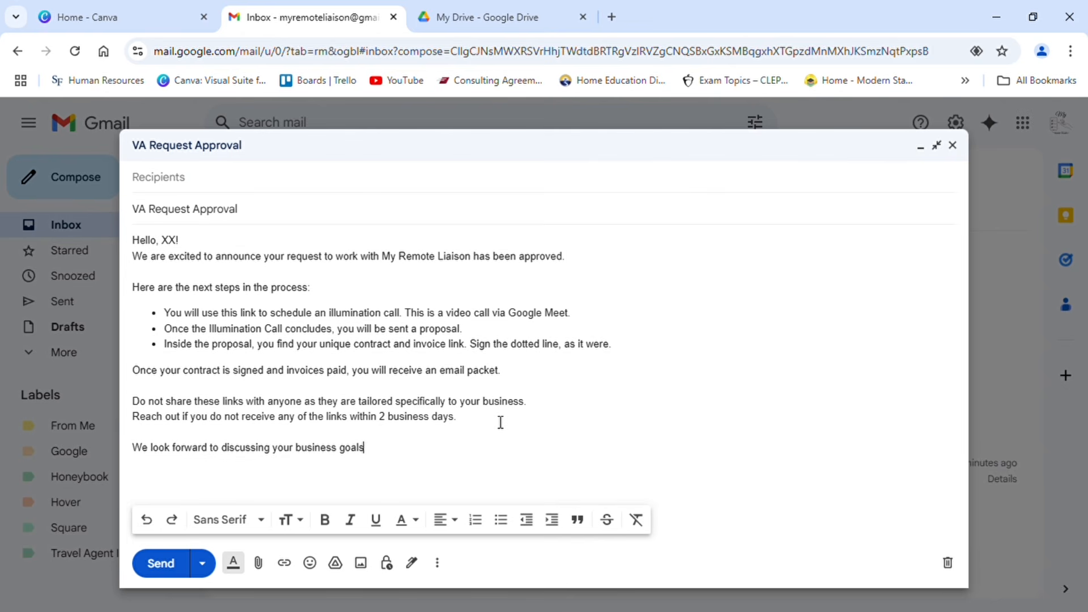
text( and ho)
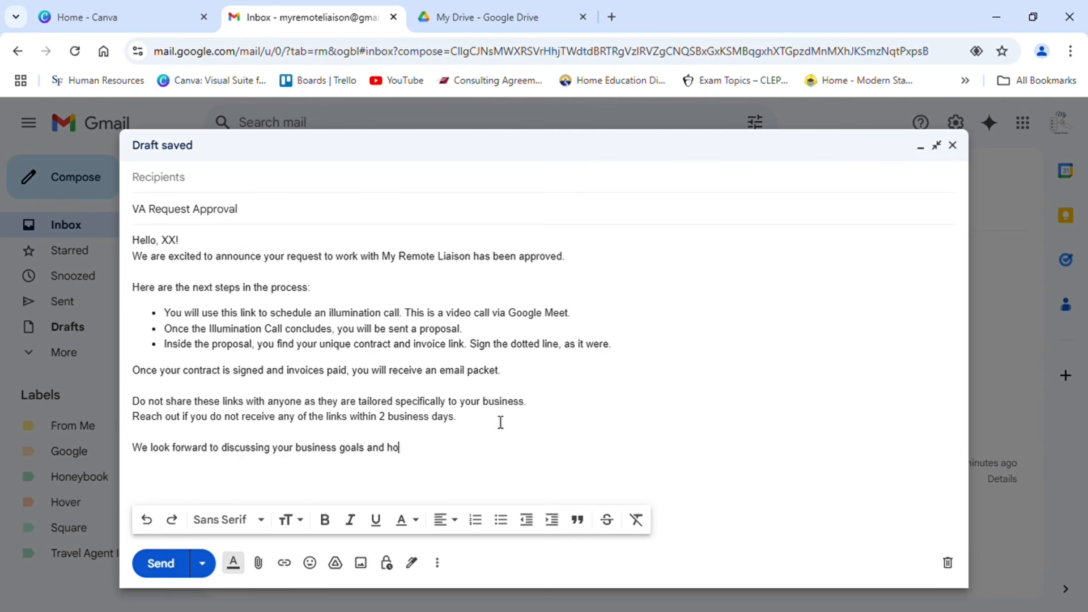
text(w we can provide solutions)
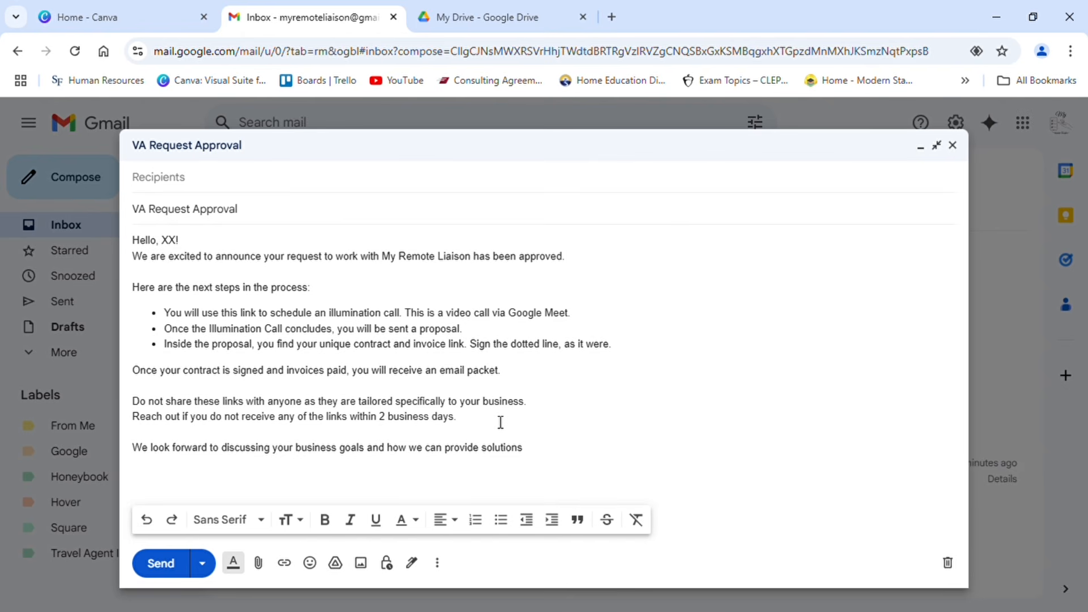
text(.)
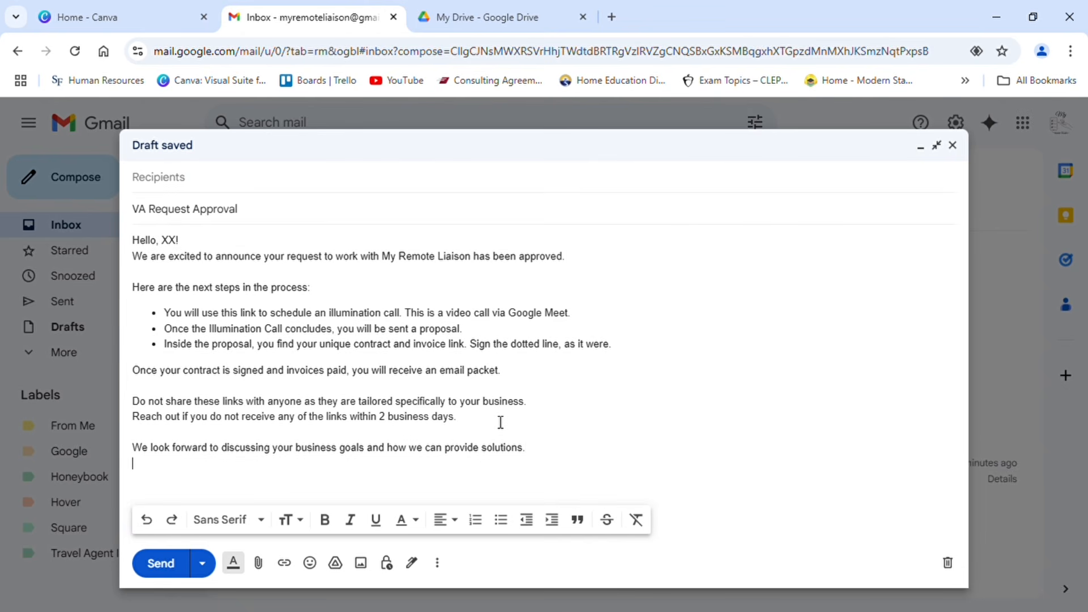
Step: Close the email with "Cheers!", separated from the last paragraph by a blank line
text(Cheers!)
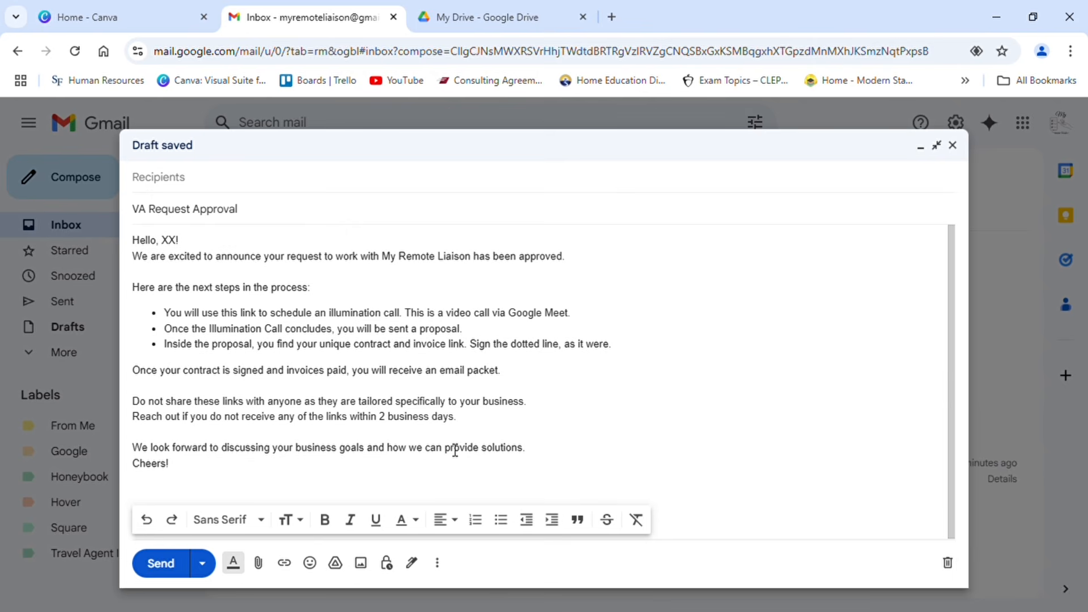
click(136, 465)
key(Return)
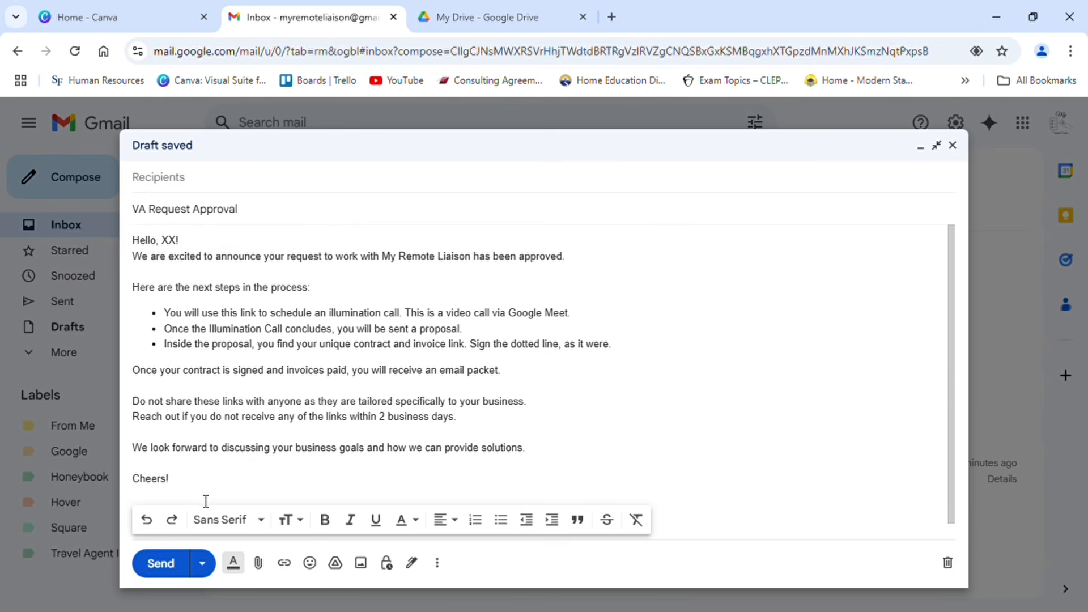
Step: Insert the saved email signature at the end of the message
click(414, 565)
click(450, 538)
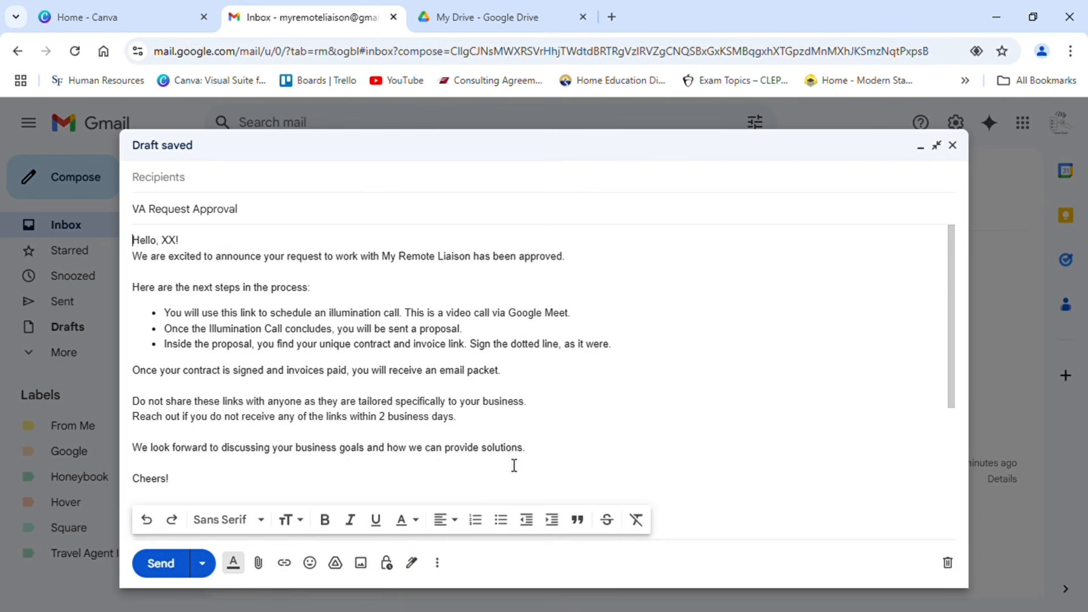
mouse_move(965, 295)
mouse_down()
mouse_move(948, 408)
mouse_move(960, 469)
mouse_move(969, 295)
mouse_up()
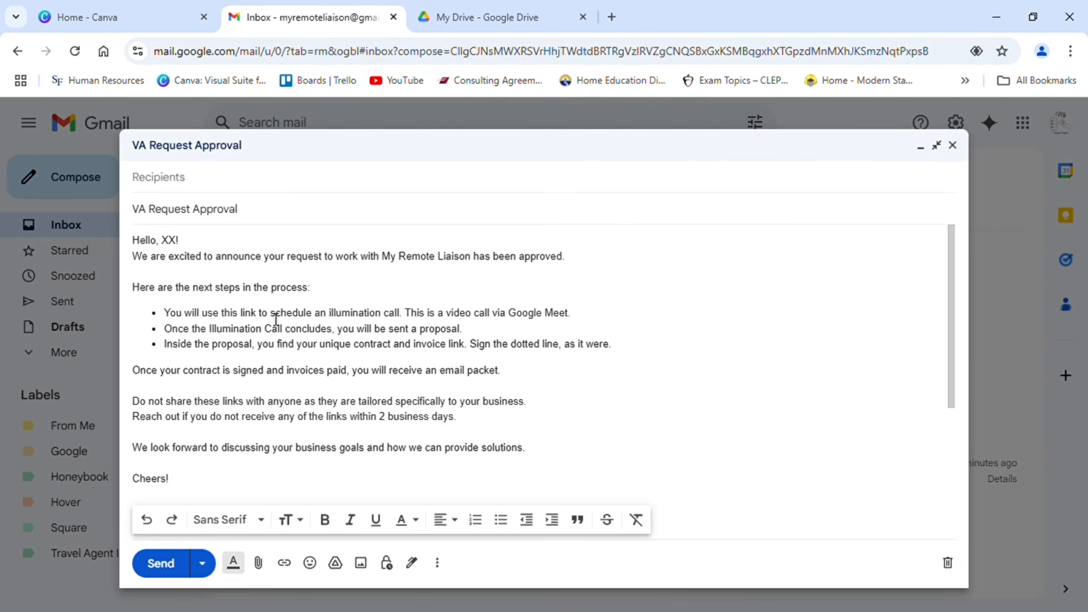
Step: Open Google Calendar in a new browser tab and open the booking page of the Consultation Calls appointment schedule
drag(271, 318, 319, 321)
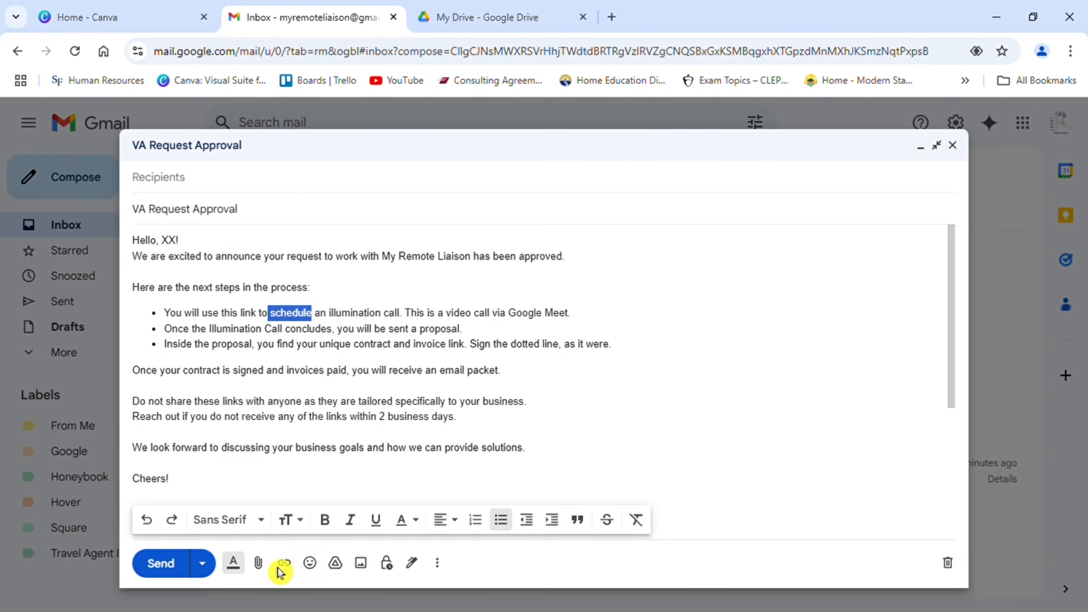
click(610, 17)
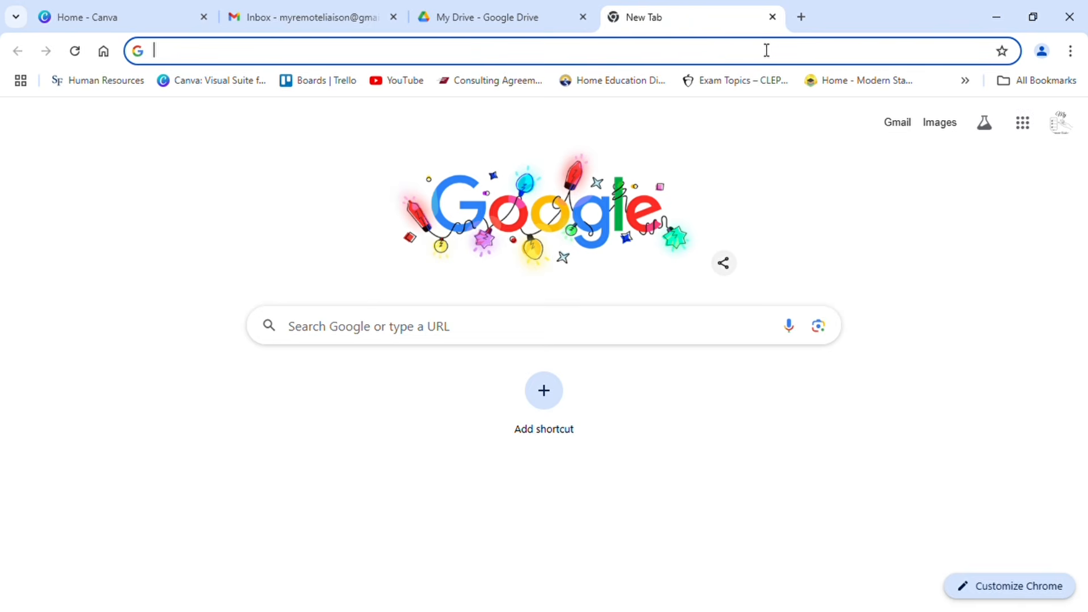
click(1025, 130)
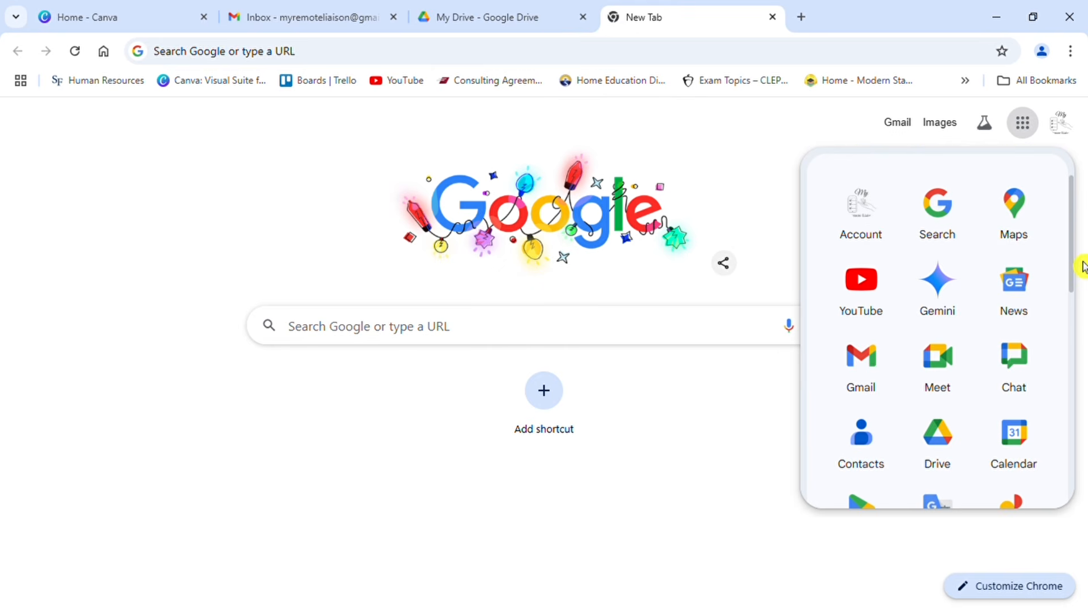
scroll(1082, 266, down, 1)
click(1027, 375)
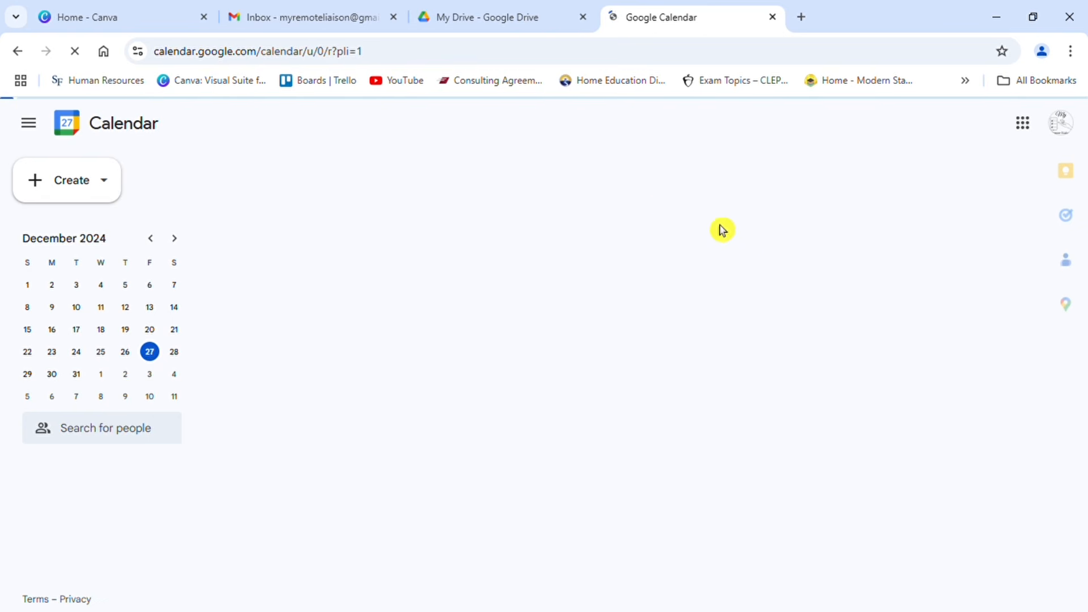
click(269, 195)
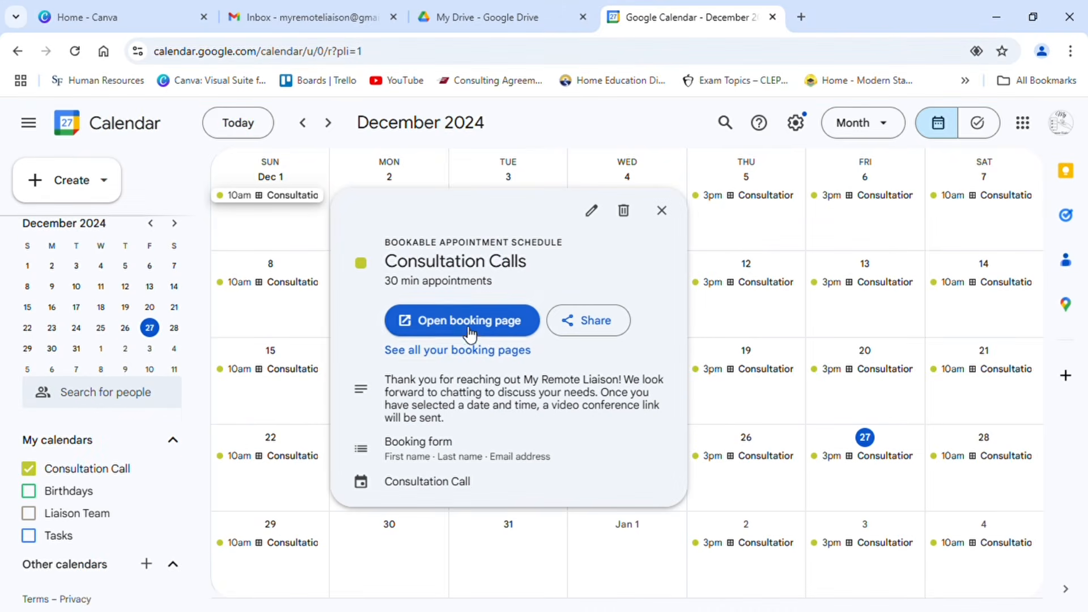
click(530, 333)
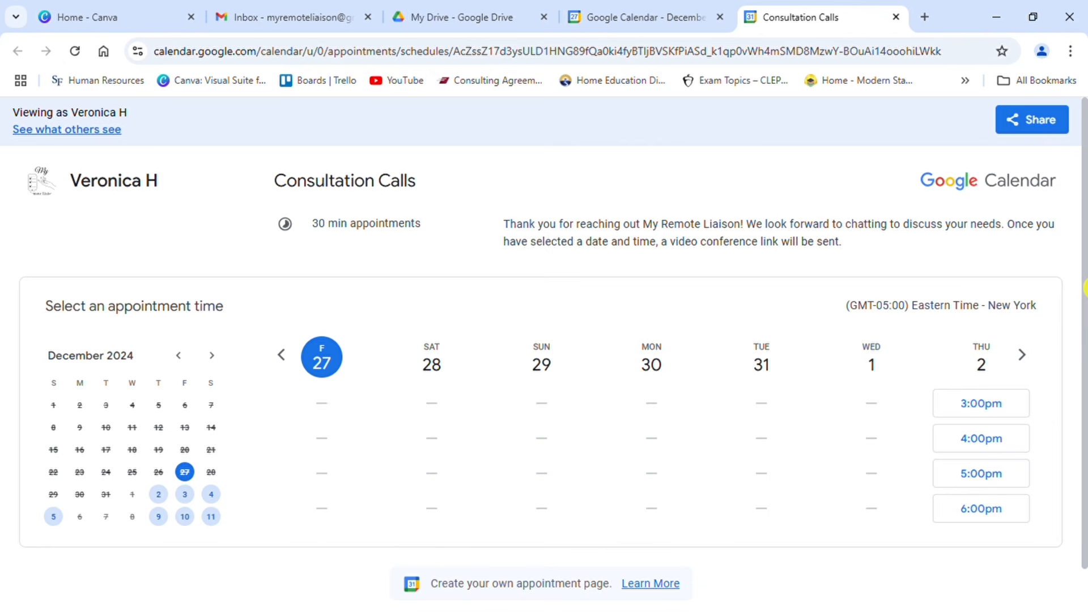
Step: Copy the shareable booking page link for Consultation Calls and close the sharing dialog
click(1048, 127)
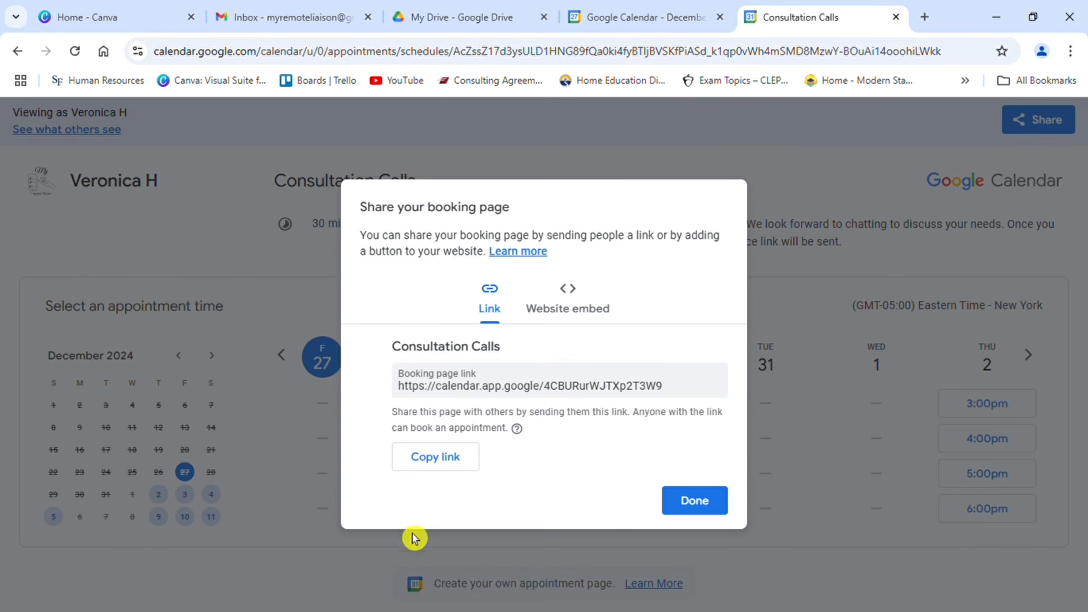
click(472, 457)
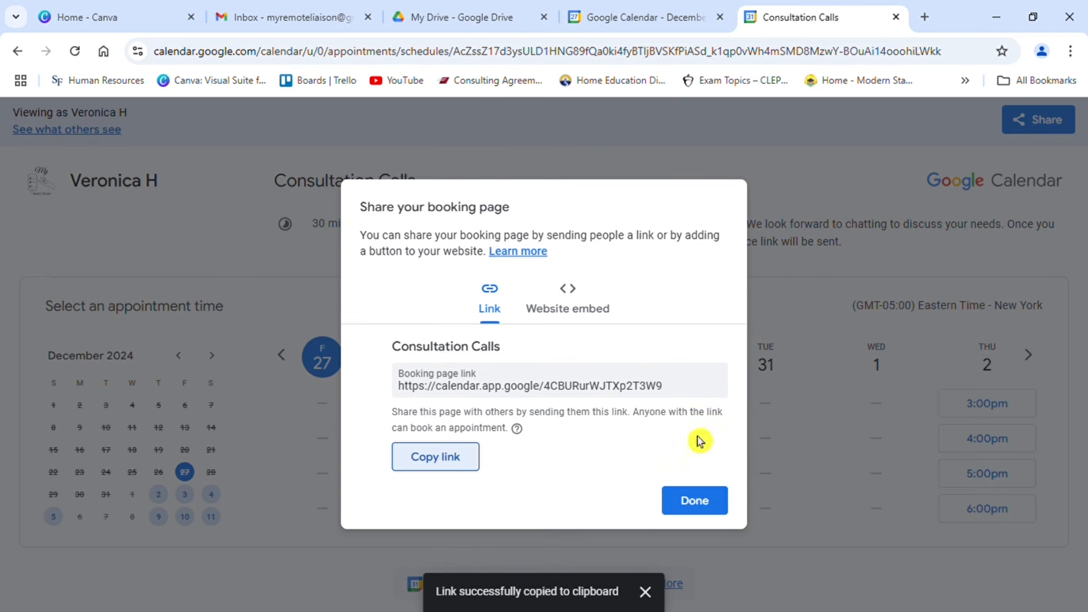
click(696, 505)
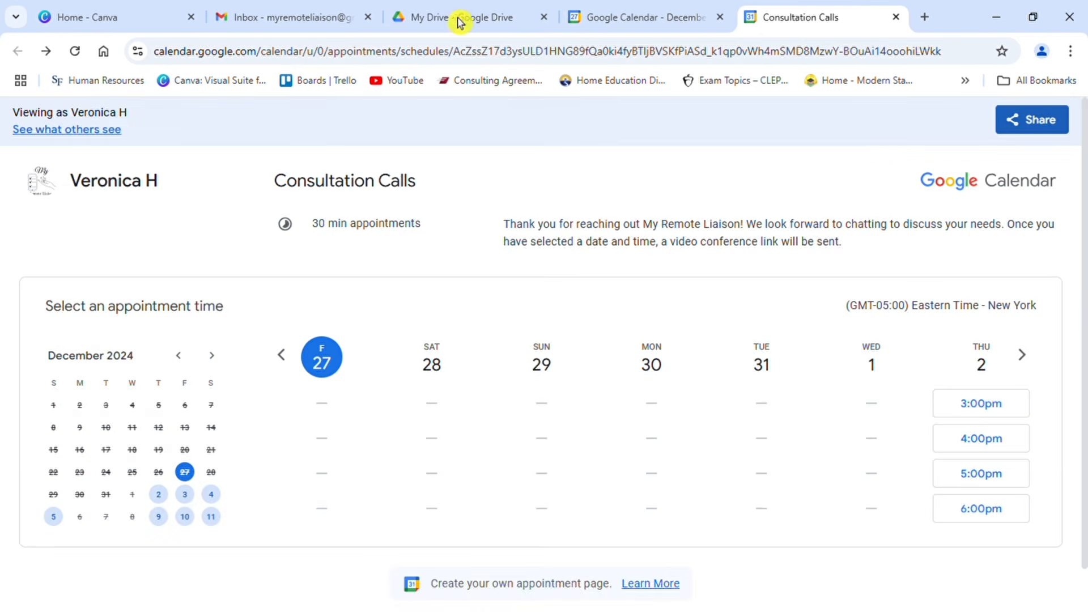
Step: Return to the VA Request Approval draft in the Gmail browser tab
click(347, 17)
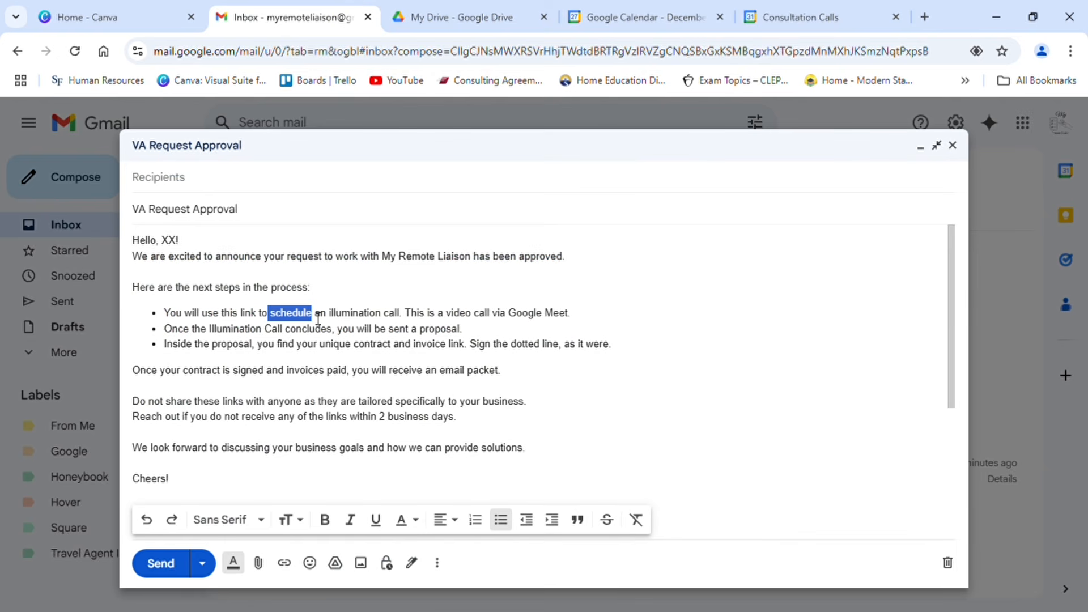
drag(299, 318, 305, 325)
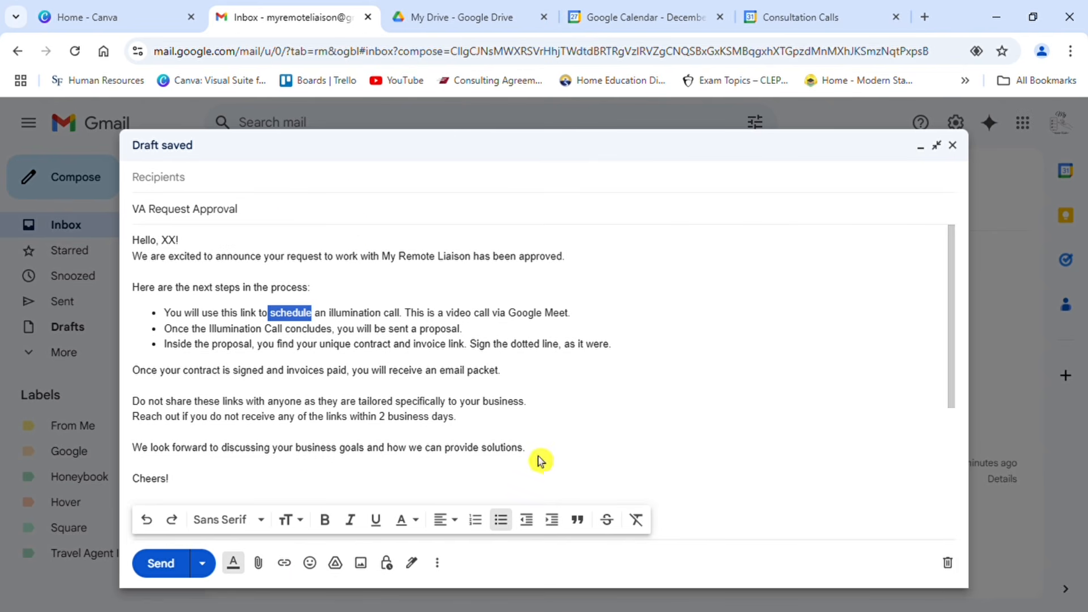
click(588, 435)
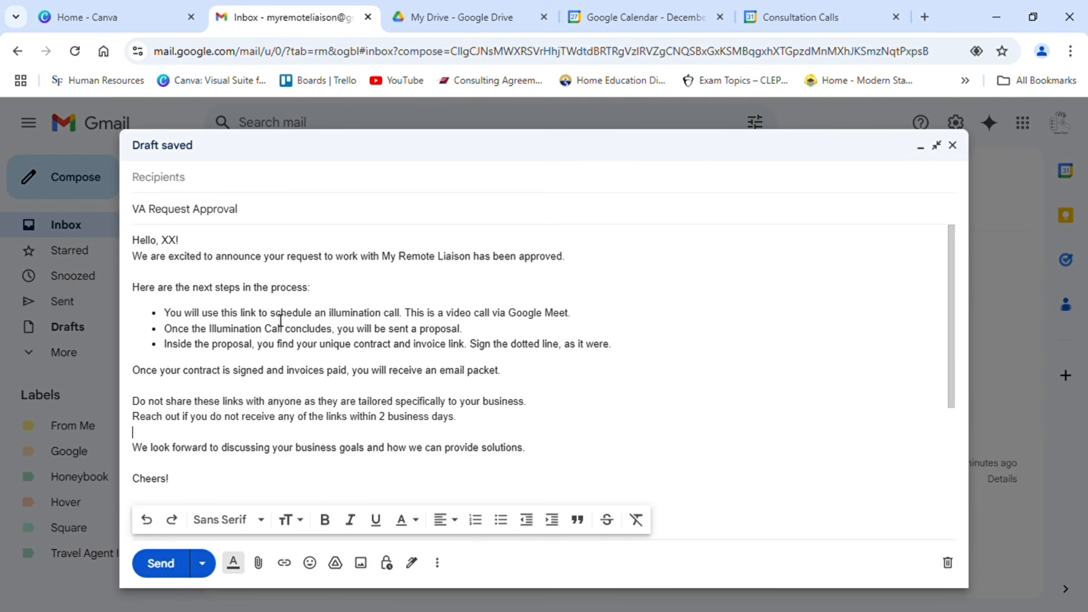
drag(280, 319, 312, 322)
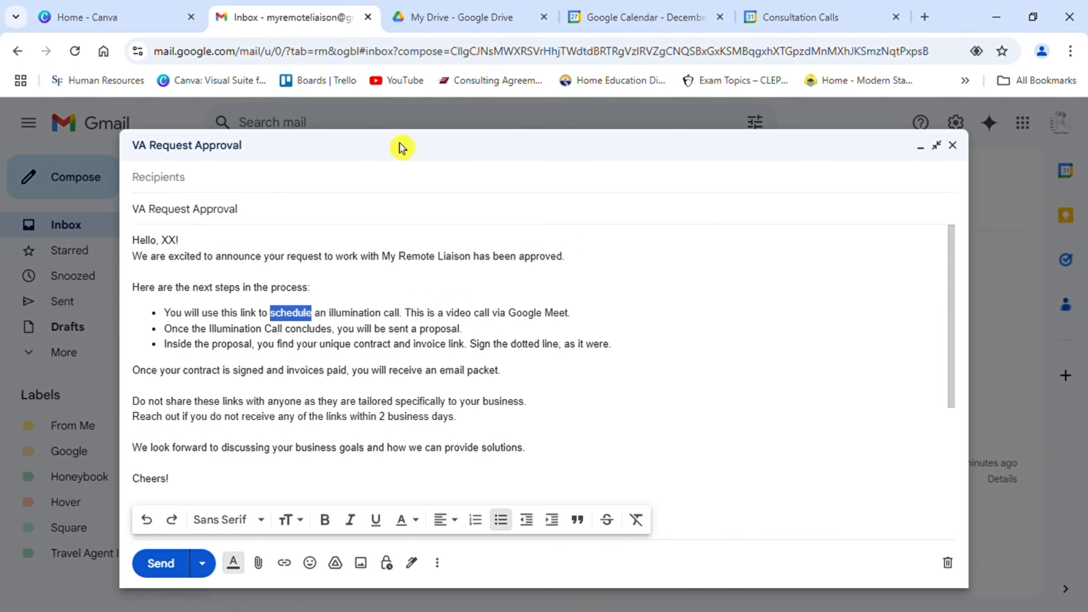
click(634, 281)
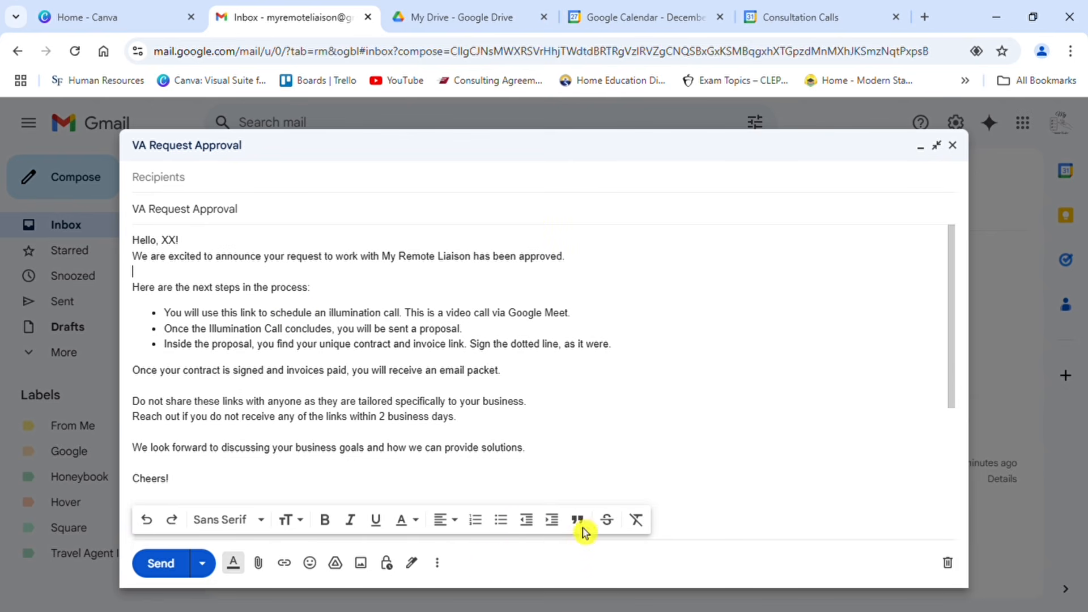
click(443, 566)
click(444, 566)
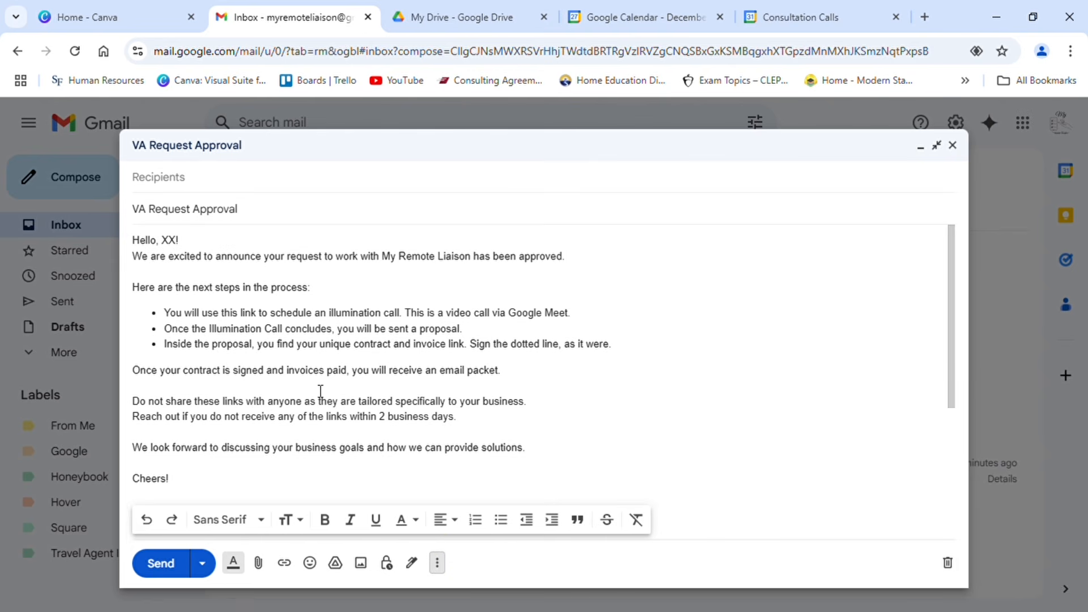
double_click(282, 319)
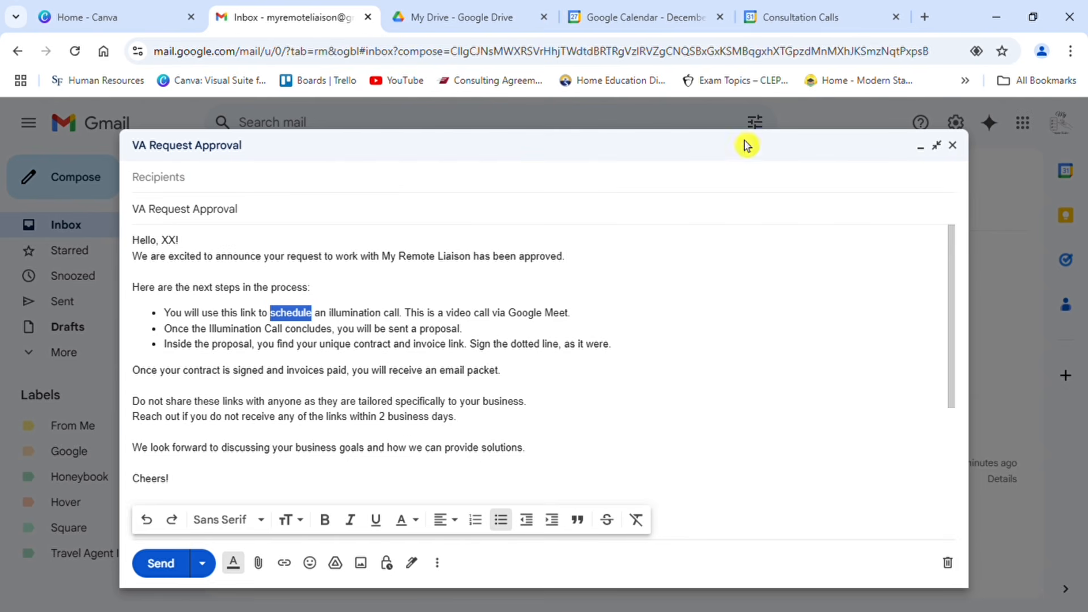
click(622, 208)
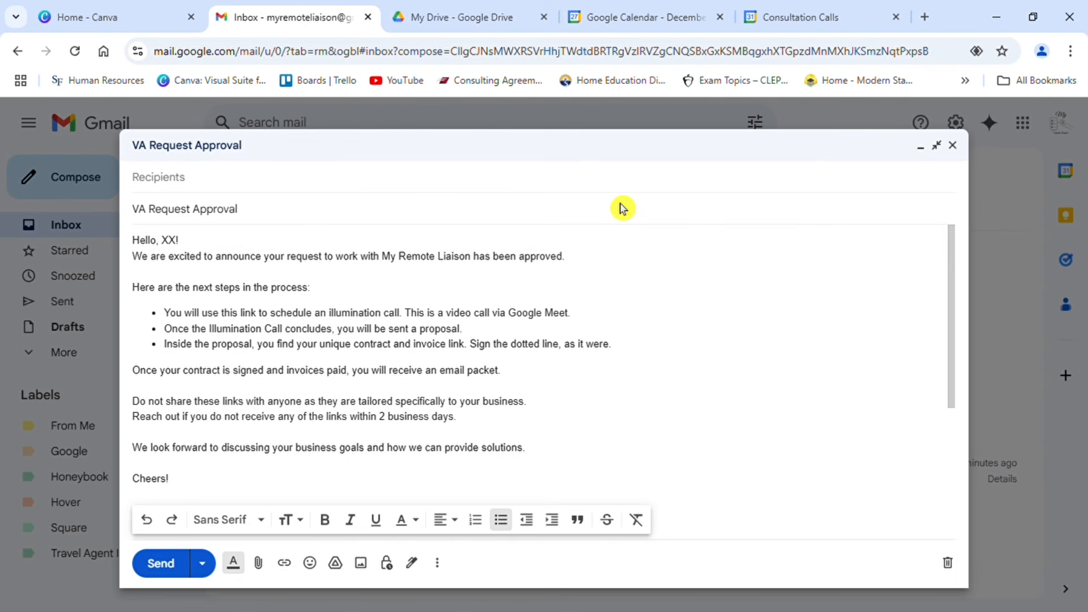
key(Tab)
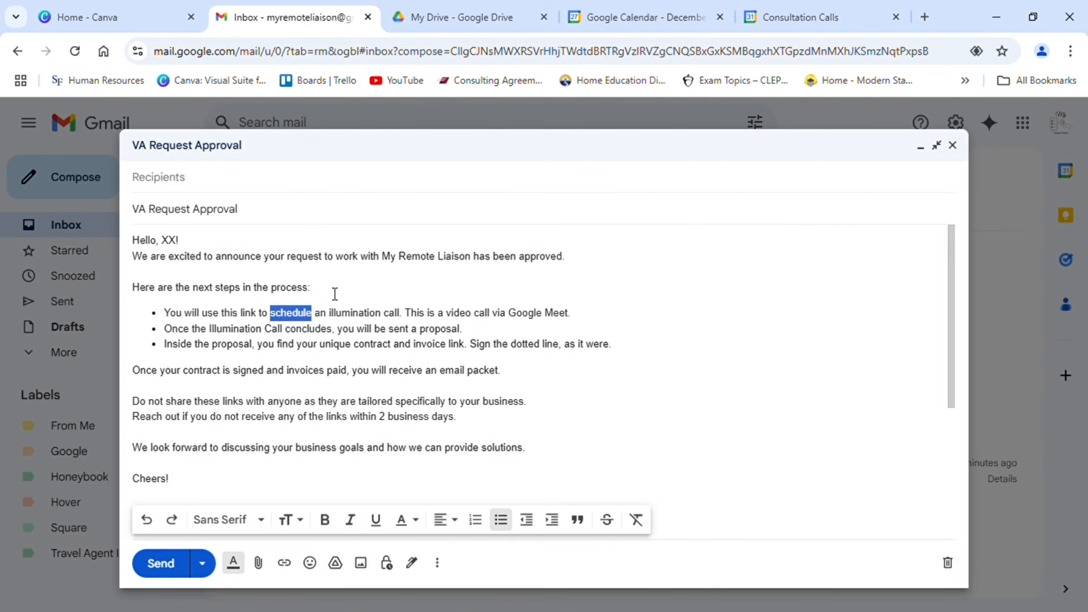
click(591, 451)
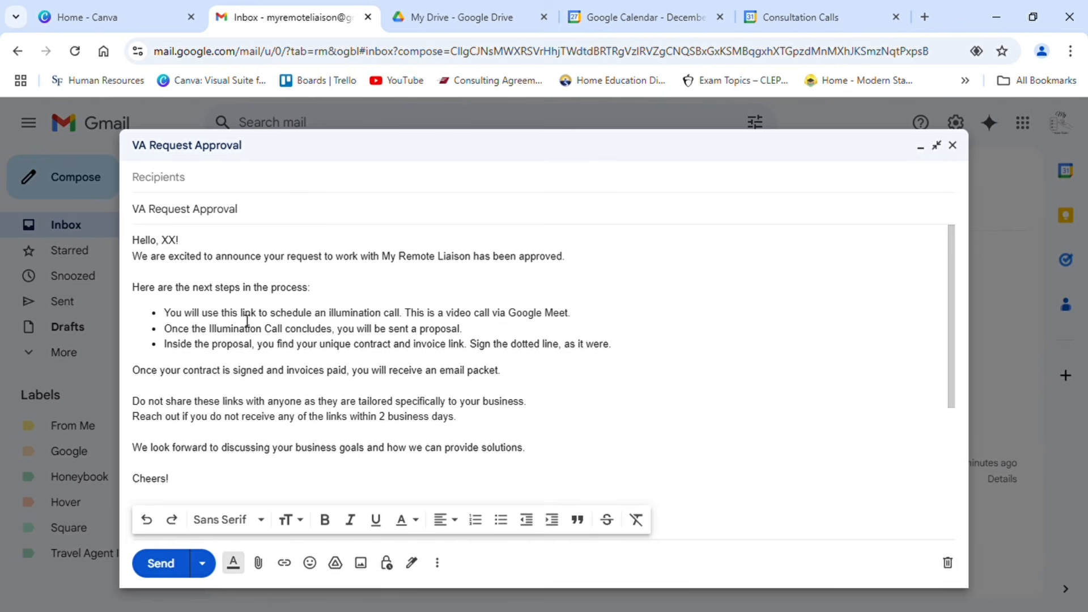
Step: Hyperlink the word "link" in the first bullet to the copied Consultation Calls booking page address
drag(247, 320, 259, 323)
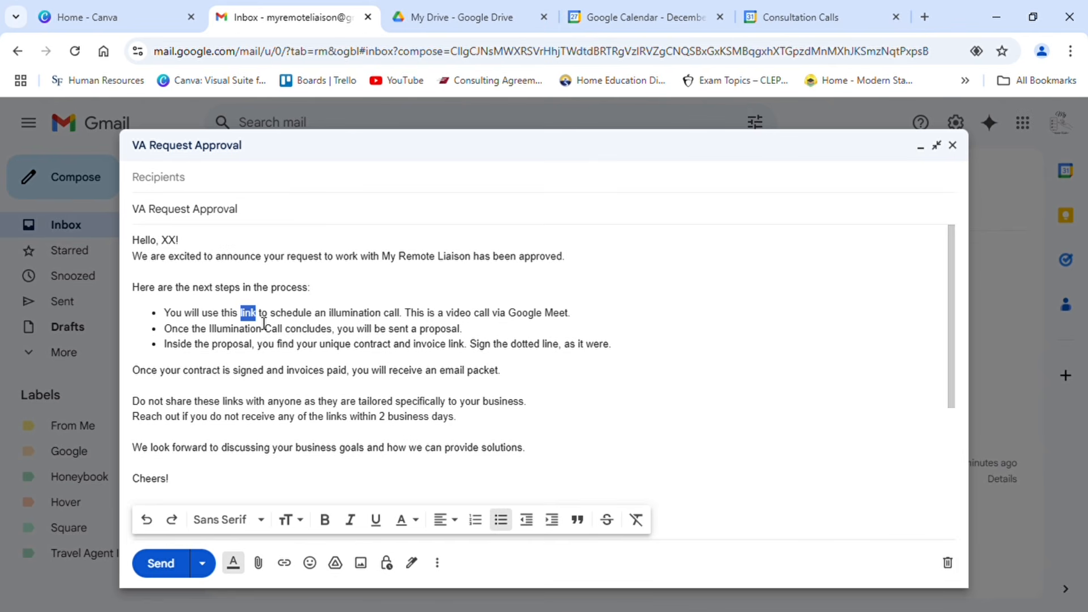
click(287, 566)
click(331, 353)
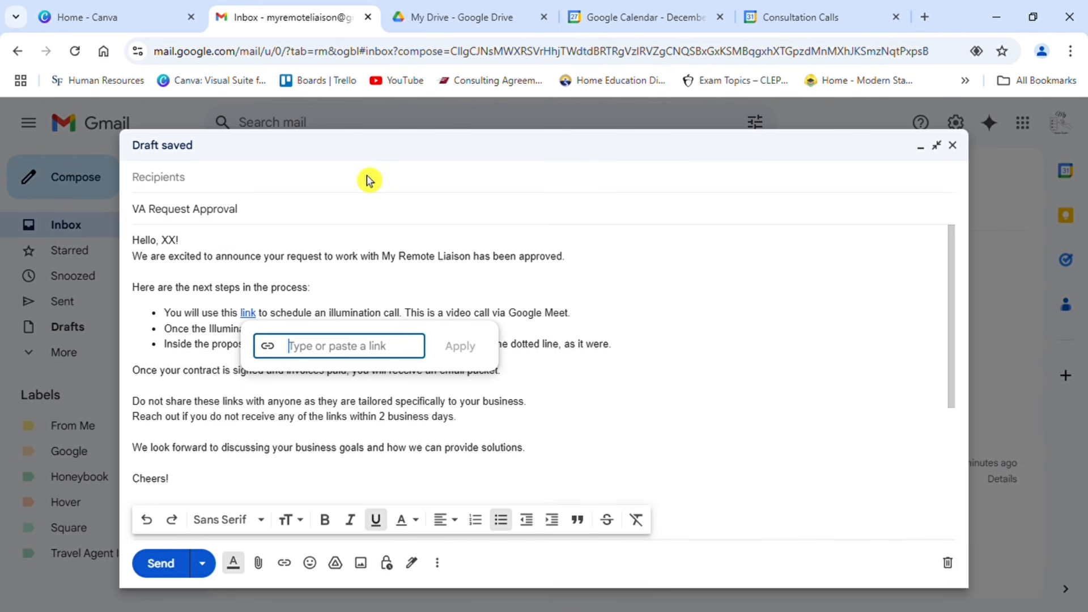
key(ctrl+v)
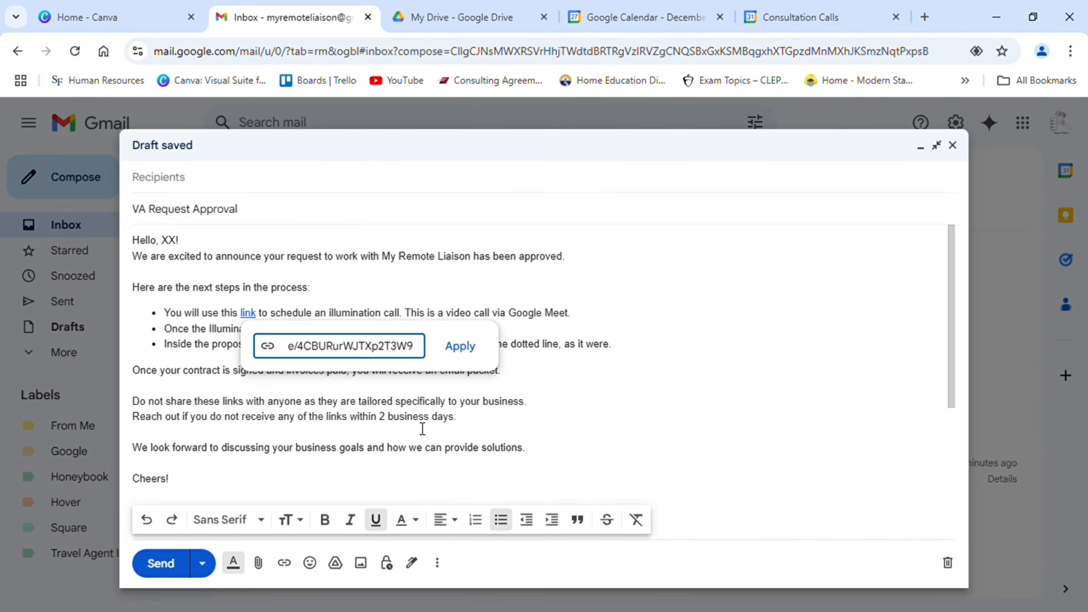
click(479, 349)
click(636, 329)
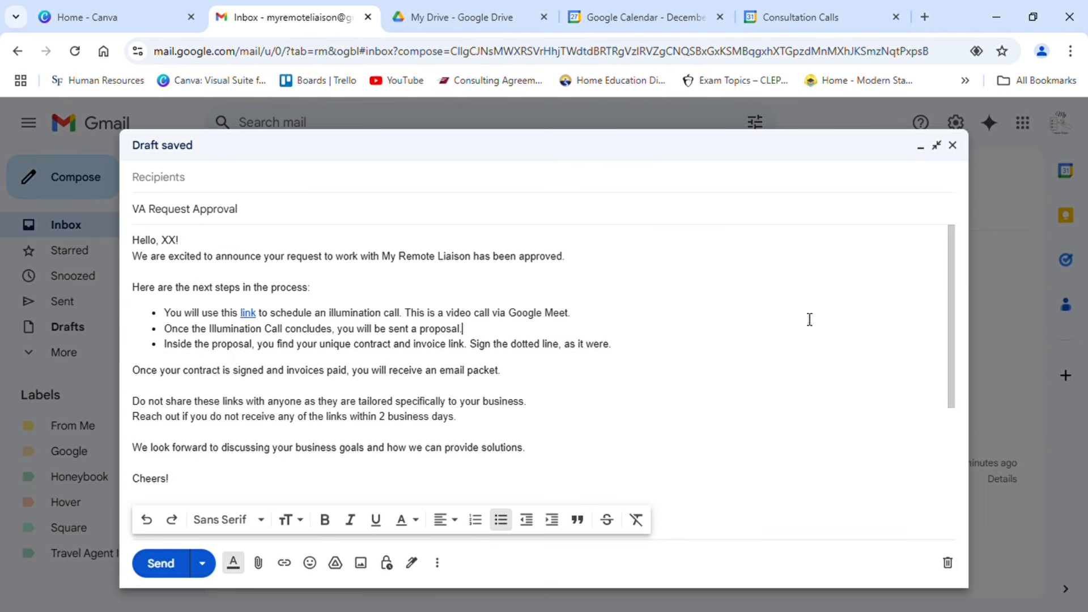
Step: Save the draft as a new template named "VA Request Approval" and close the message
drag(953, 299, 945, 466)
scroll(924, 346, up, 5)
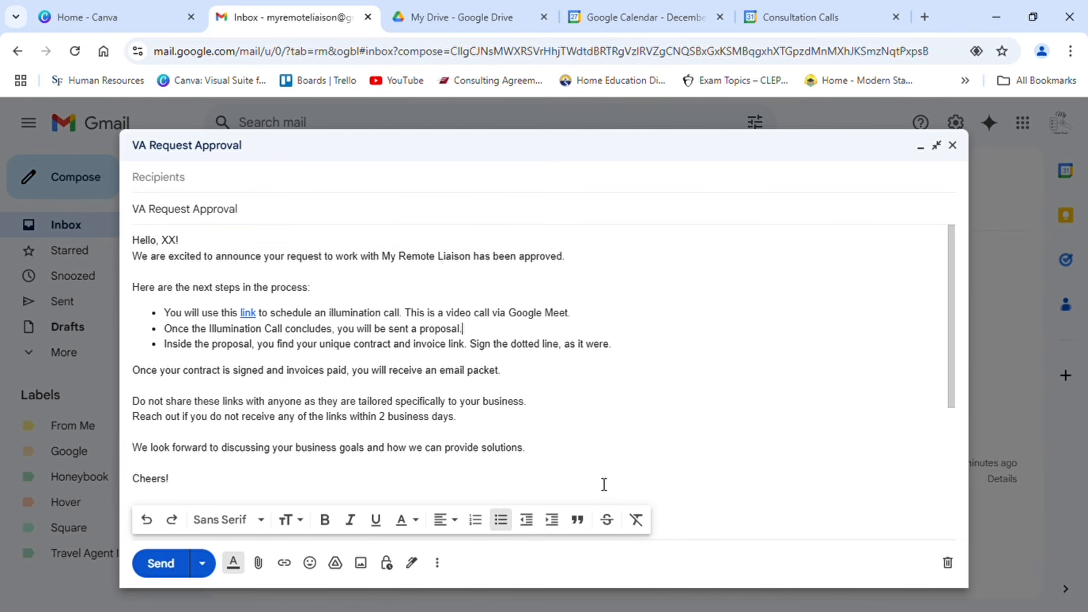
click(440, 566)
mouse_move(549, 389)
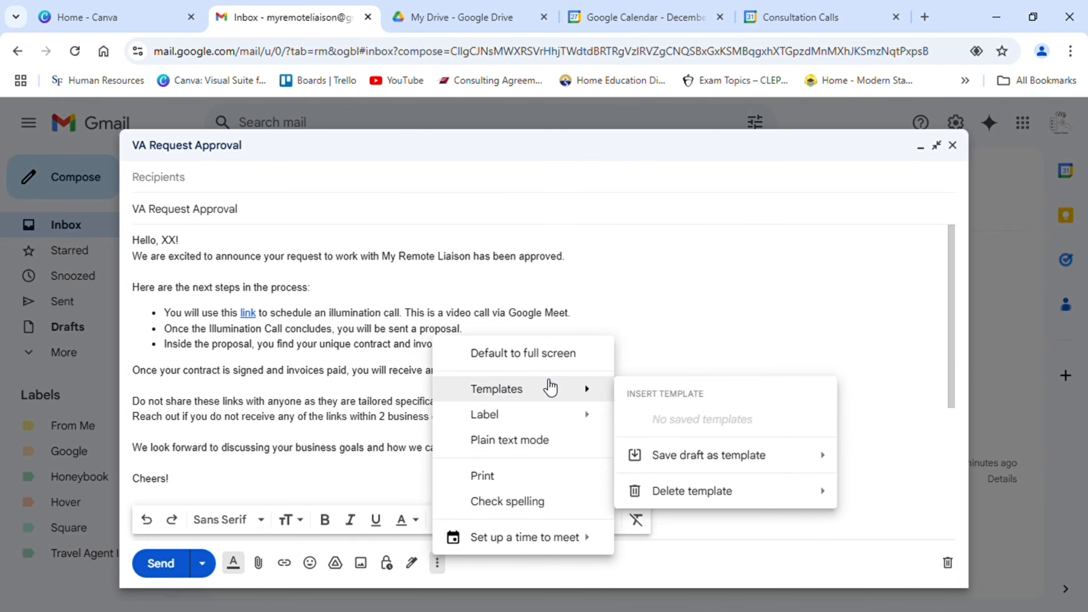
mouse_move(662, 456)
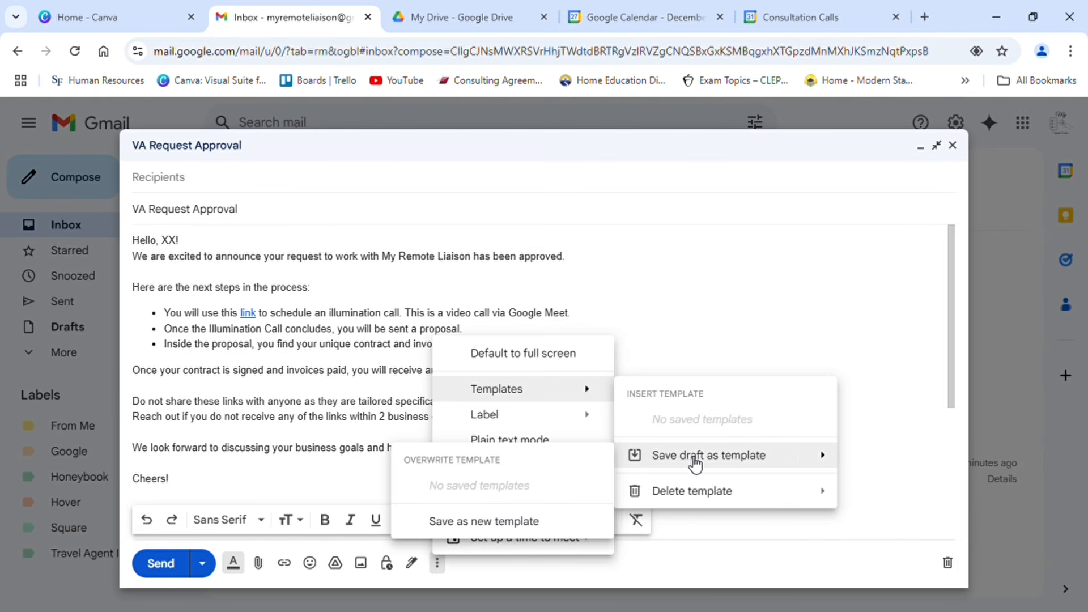
click(491, 519)
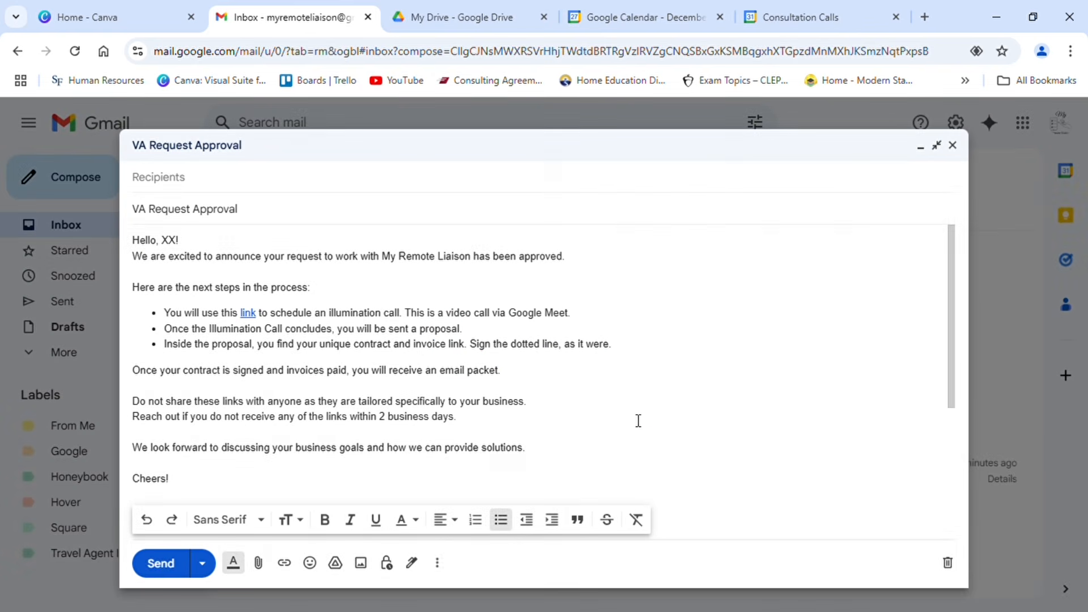
click(636, 417)
click(953, 146)
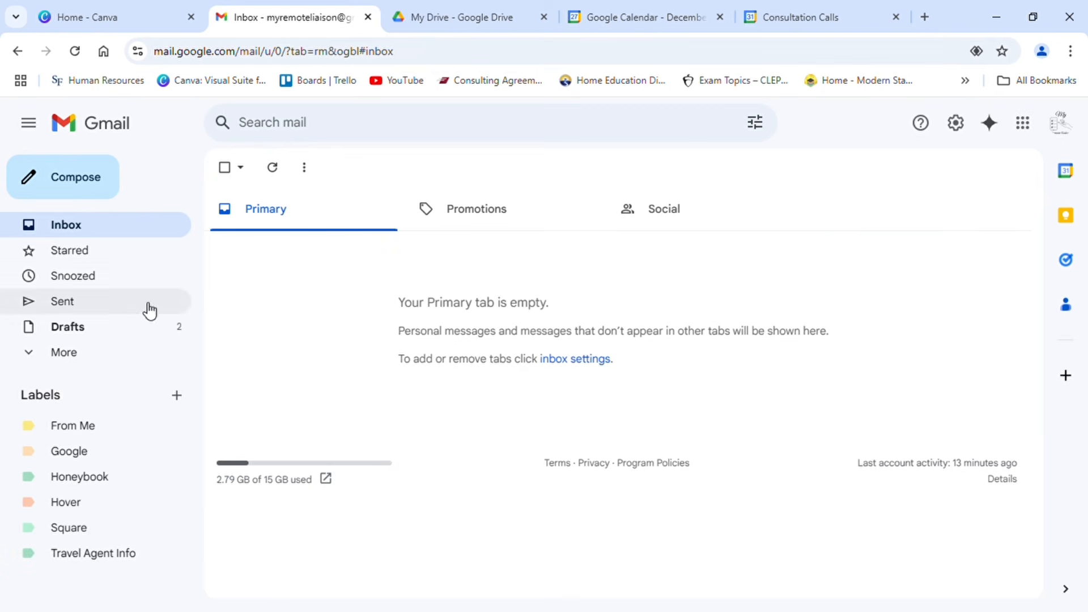
Step: Open the VA Request Review draft, save it as a new template named "VA Request Review", and close it
click(105, 335)
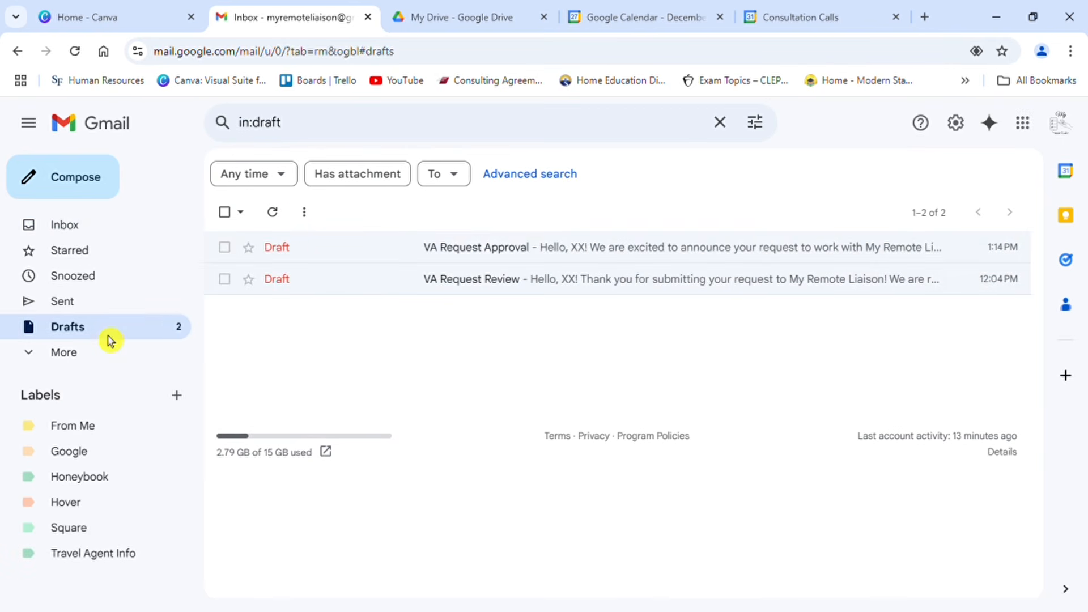
click(468, 286)
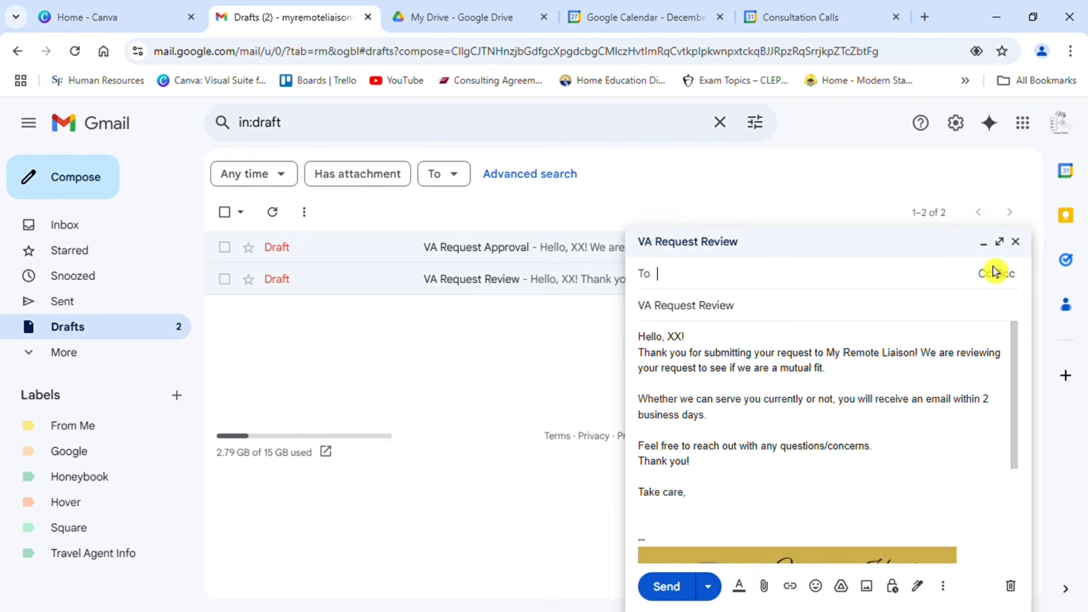
click(1001, 242)
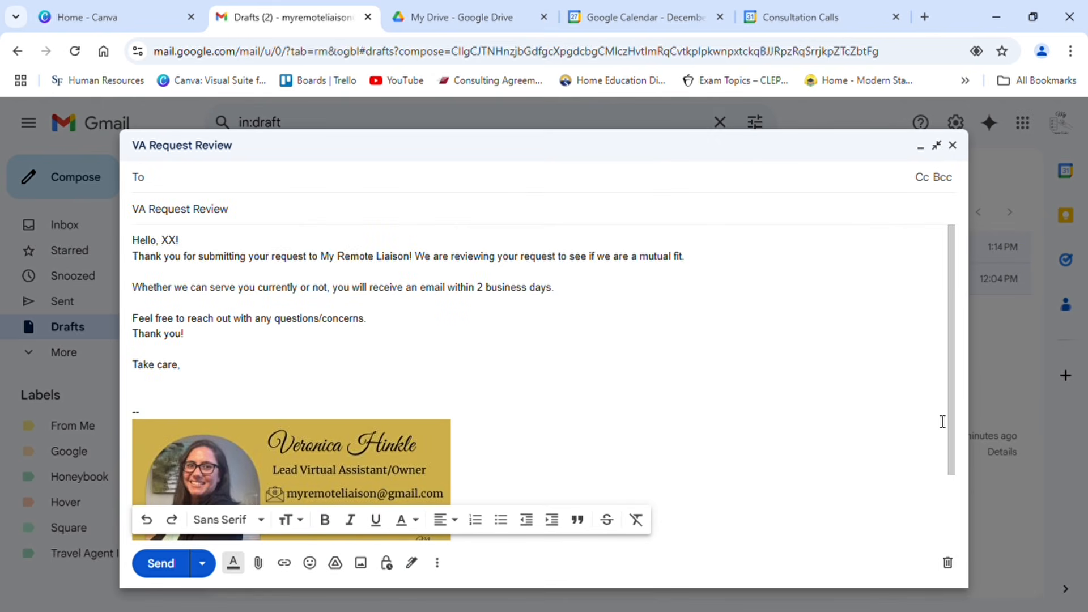
click(438, 565)
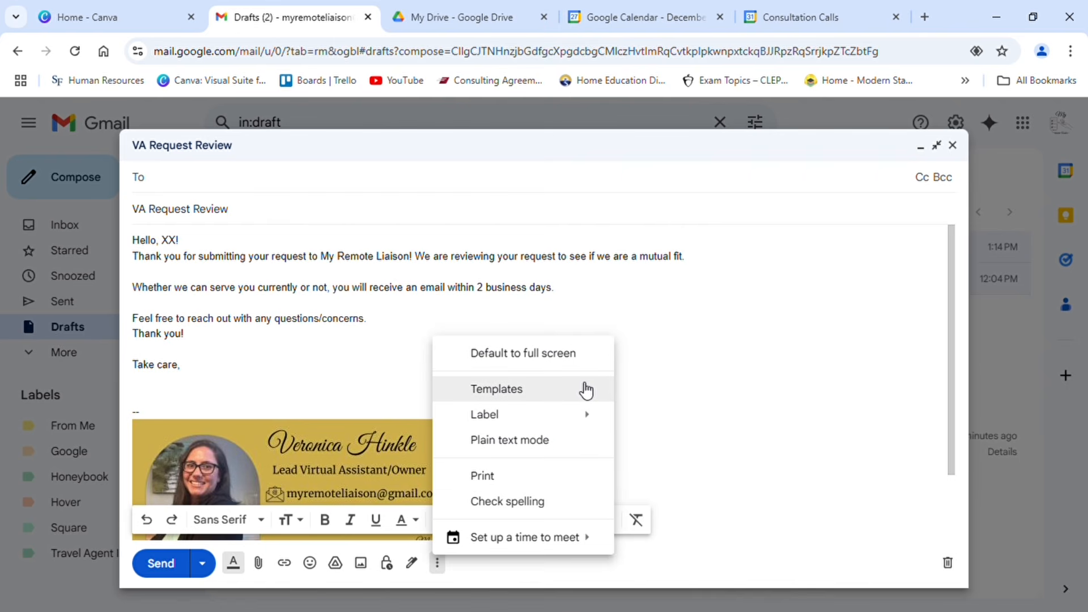
mouse_move(586, 390)
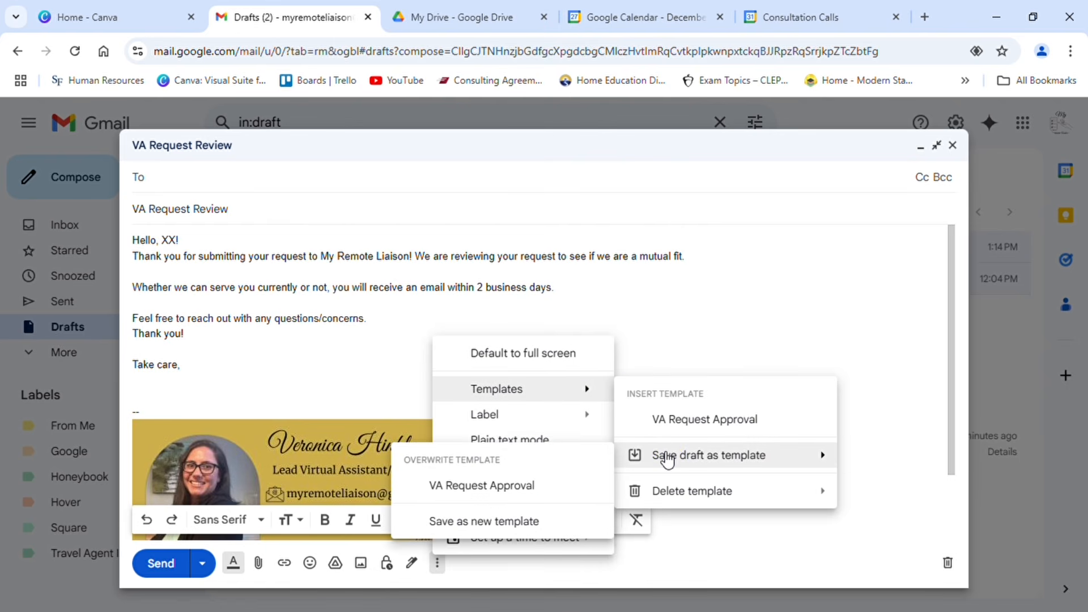
click(522, 528)
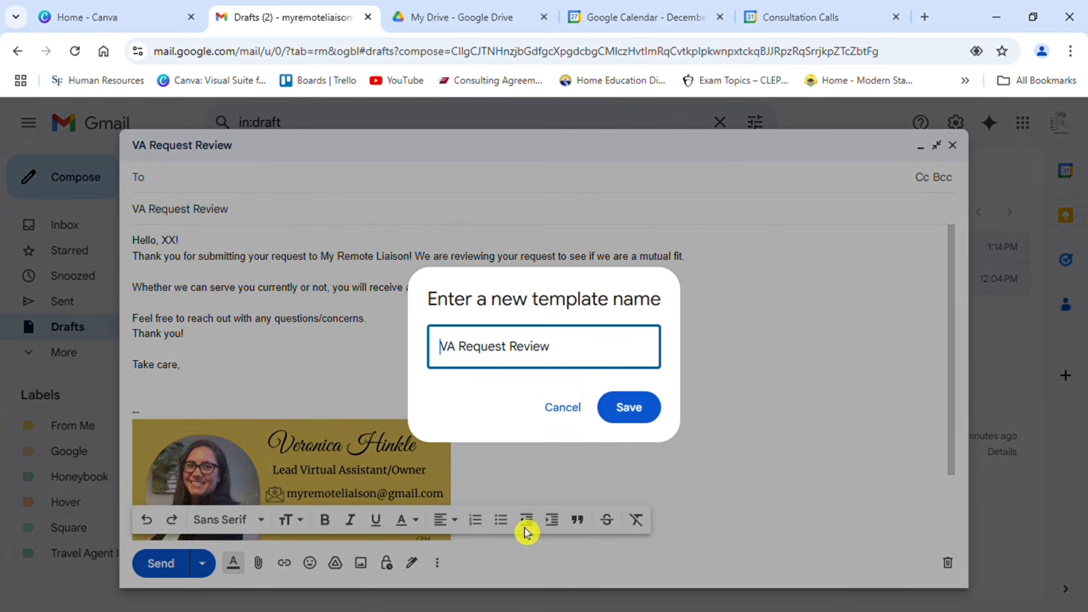
click(631, 409)
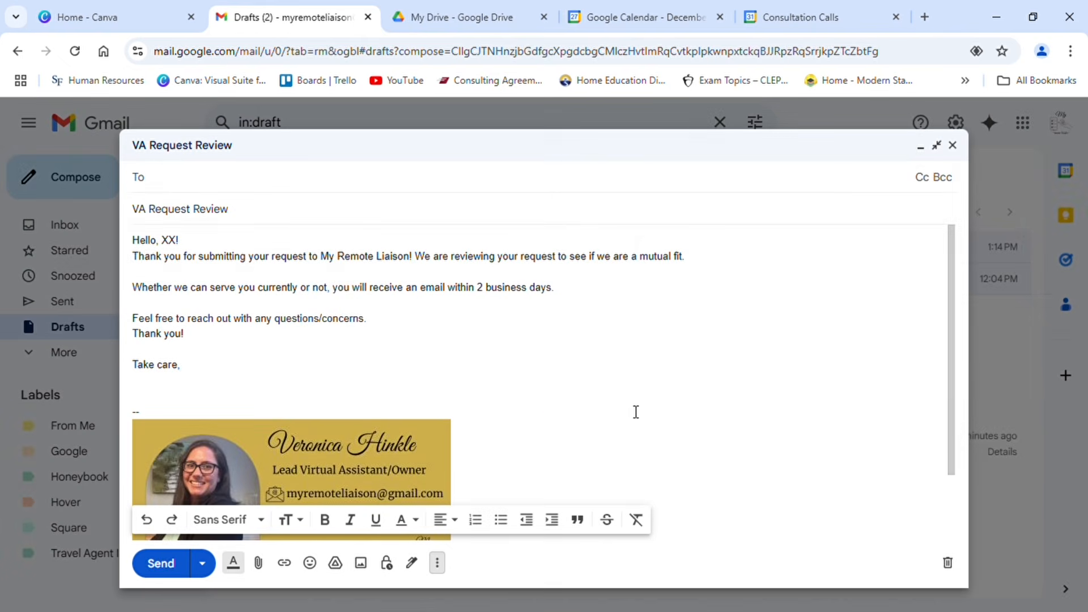
click(953, 147)
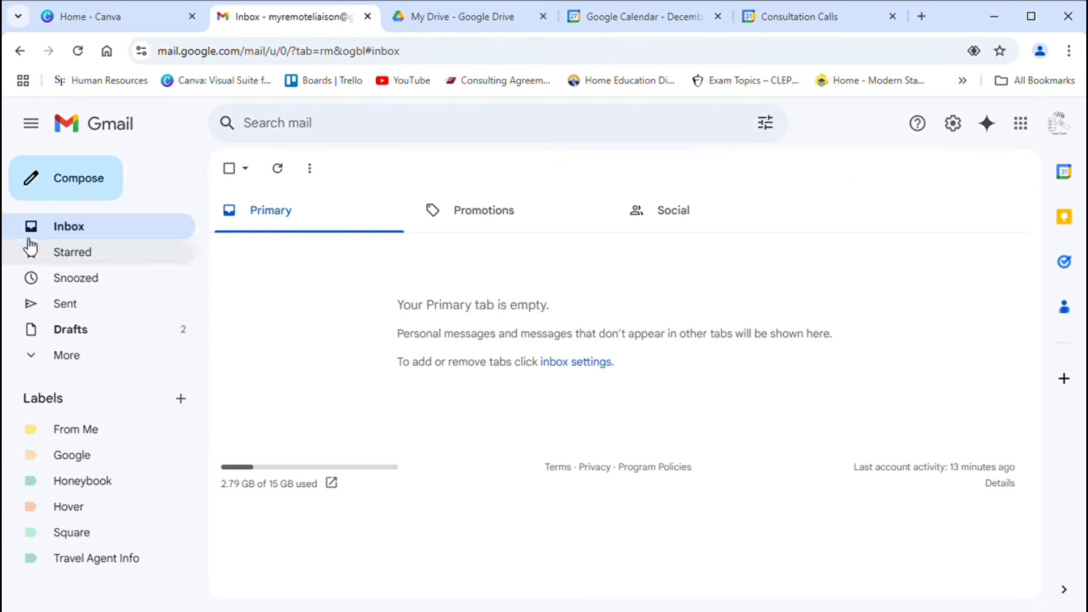
Step: Start a new message in the enlarged compose window and insert the VA Request Approval template
click(84, 197)
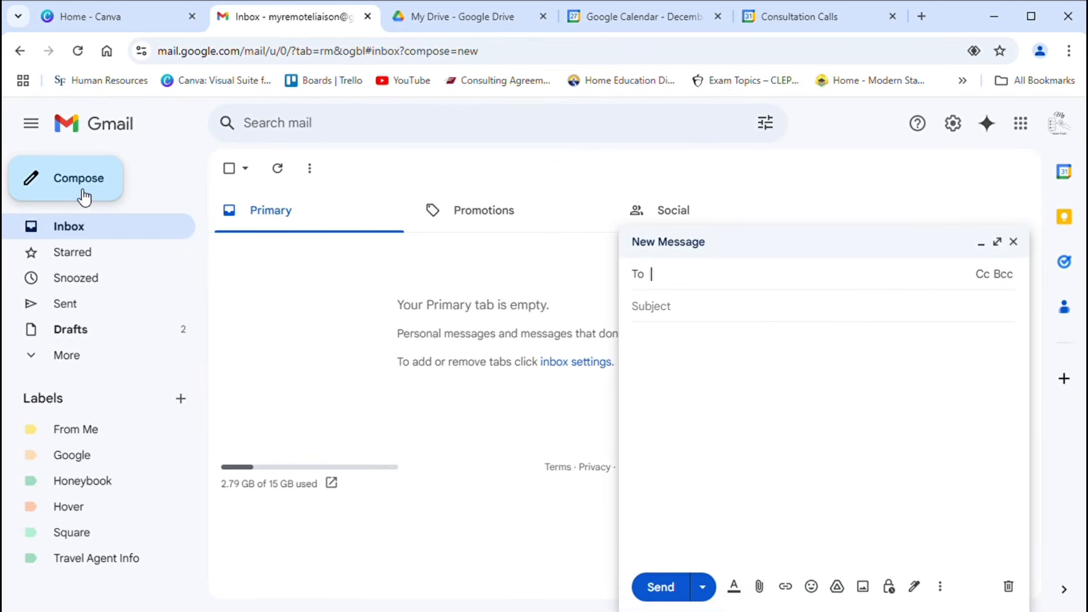
click(999, 244)
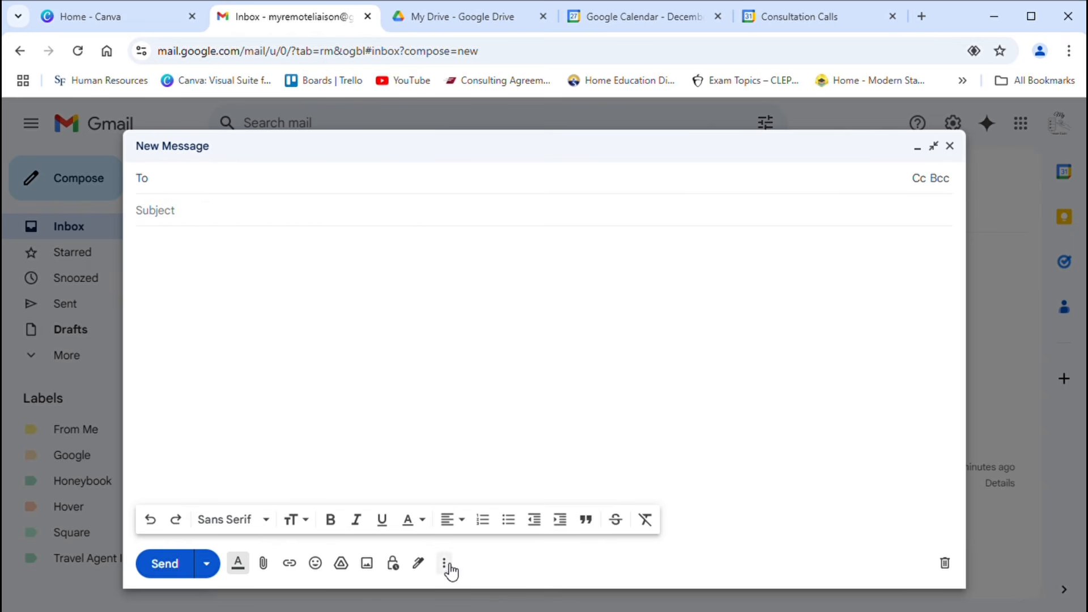
click(445, 564)
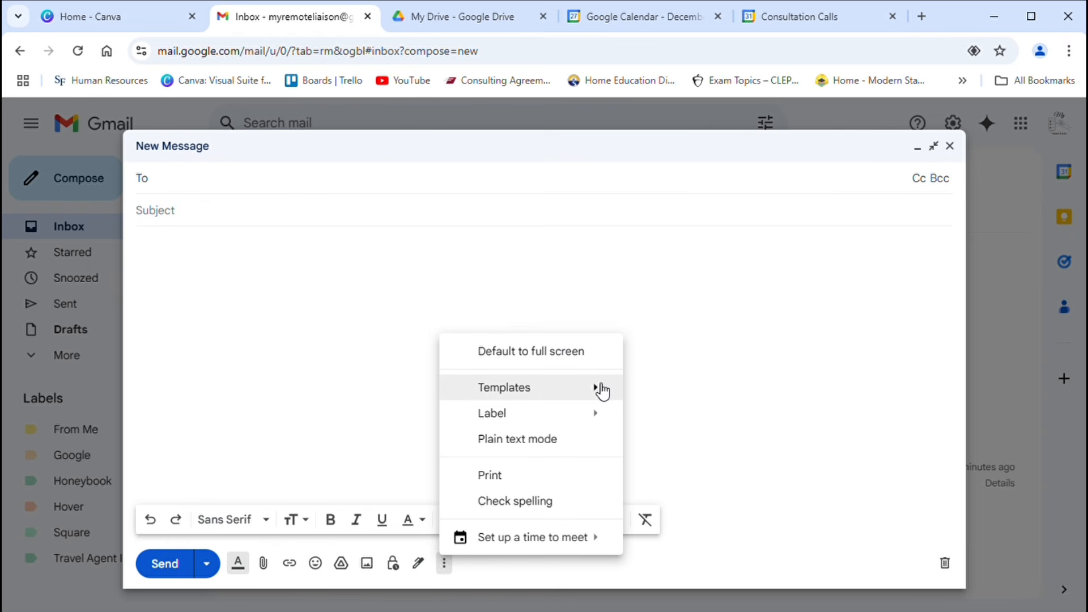
mouse_move(600, 391)
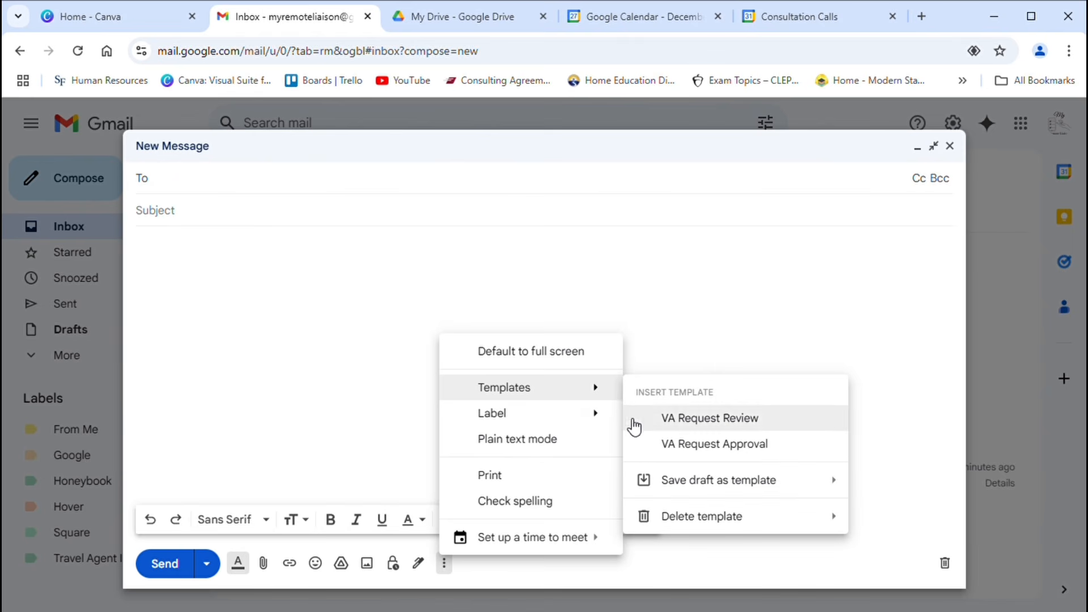
click(676, 444)
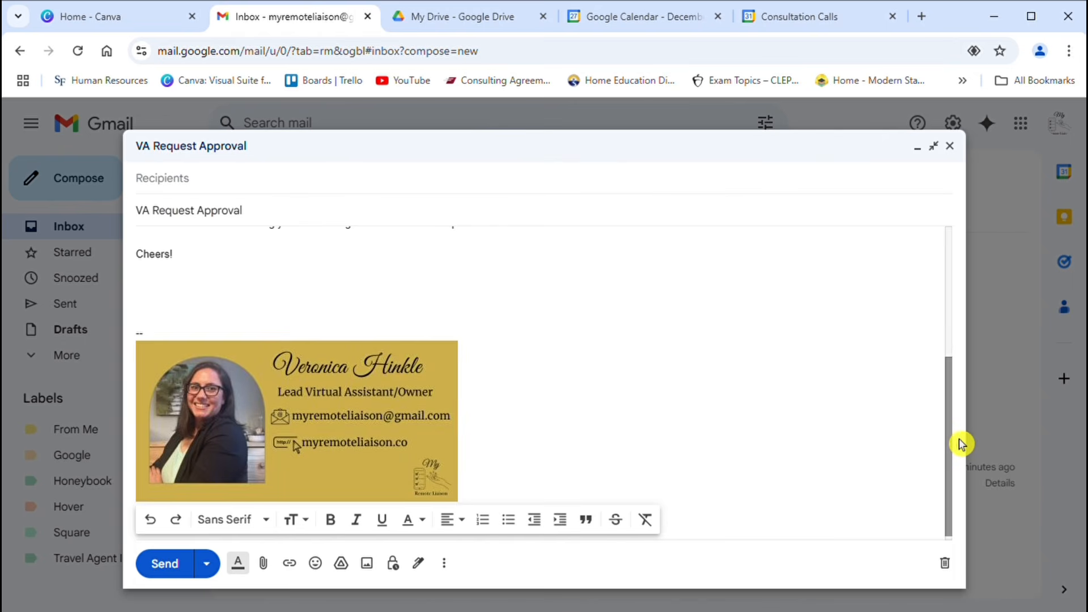
drag(962, 444, 954, 287)
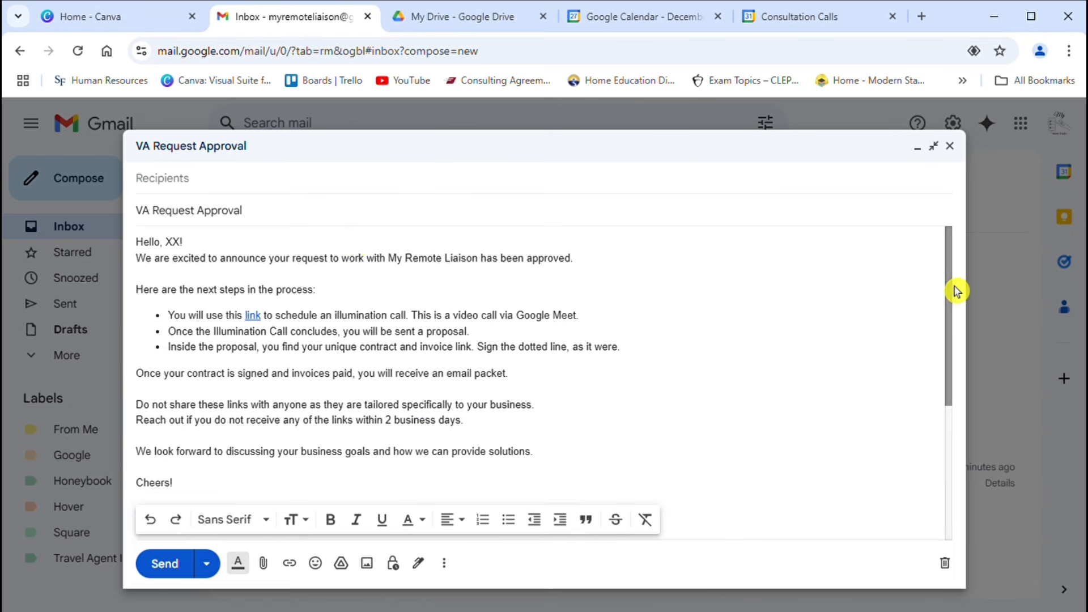
Step: Replace the XX placeholder in the greeting with the client's first name and enter "email here" as the recipient
double_click(173, 242)
text(Sherie)
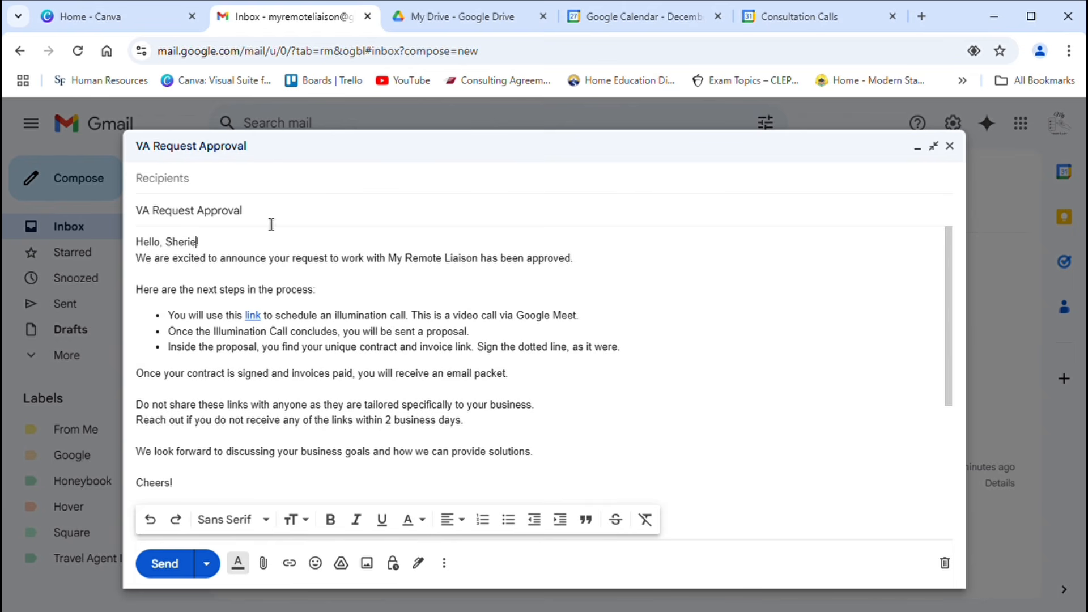
click(220, 191)
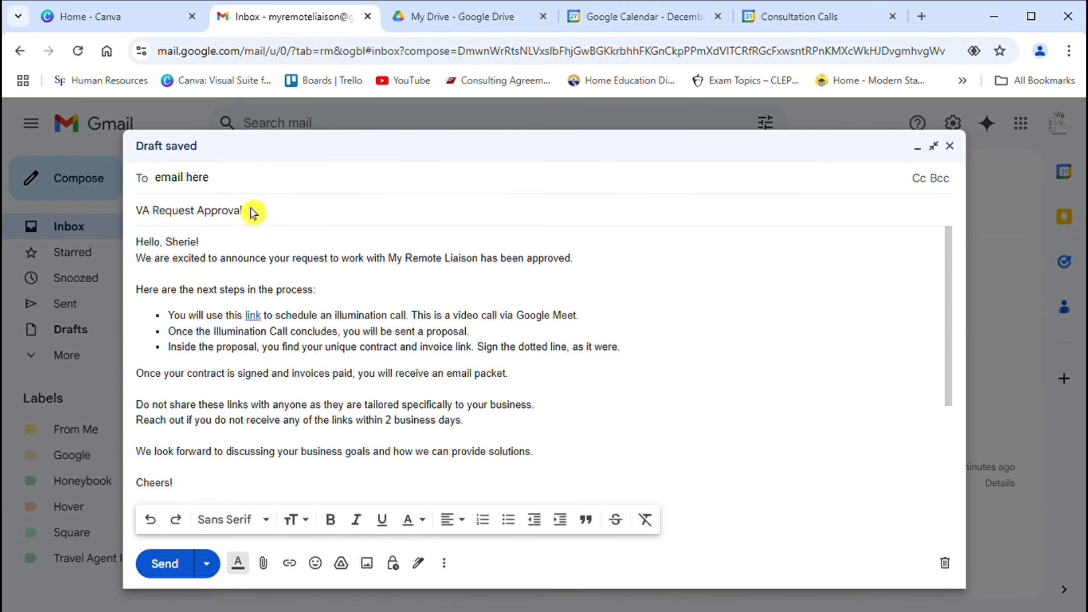
click(216, 571)
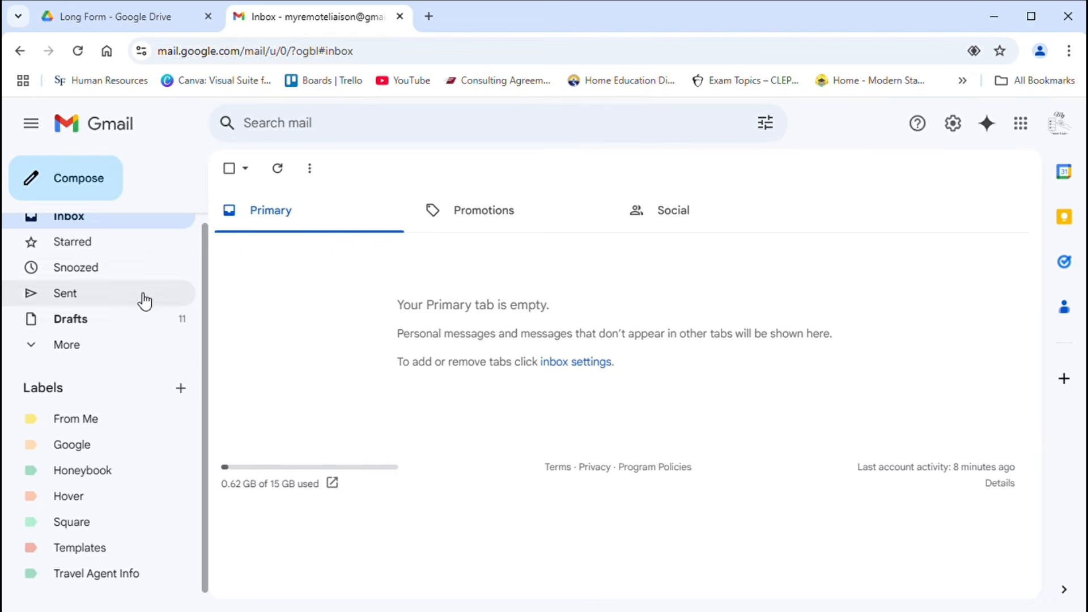
Step: Apply the Templates label to the Local Marketing Outreach message in Drafts and dismiss the notification
click(136, 318)
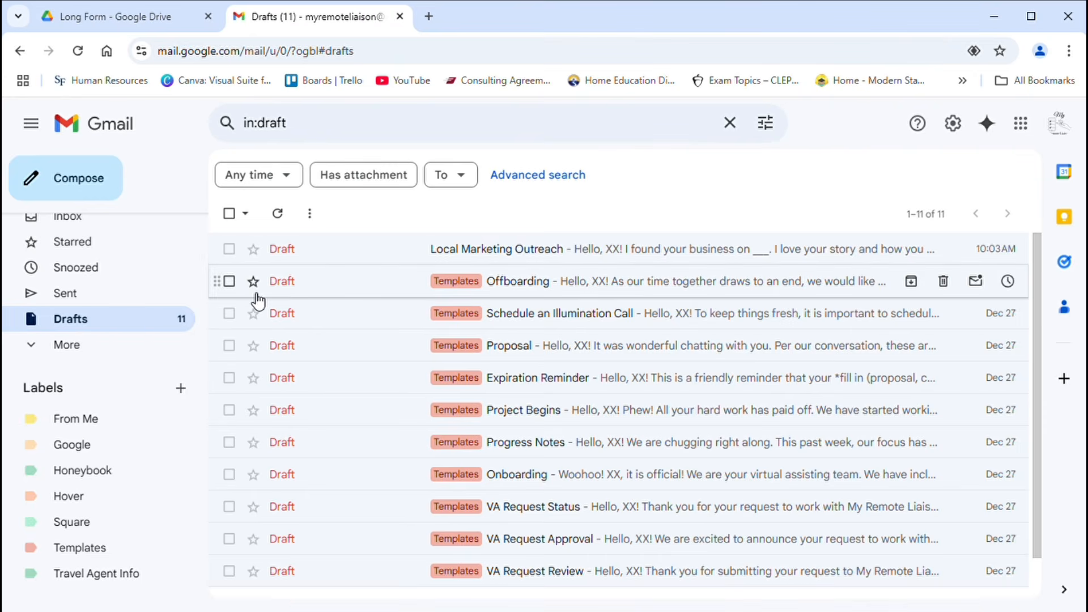
click(229, 249)
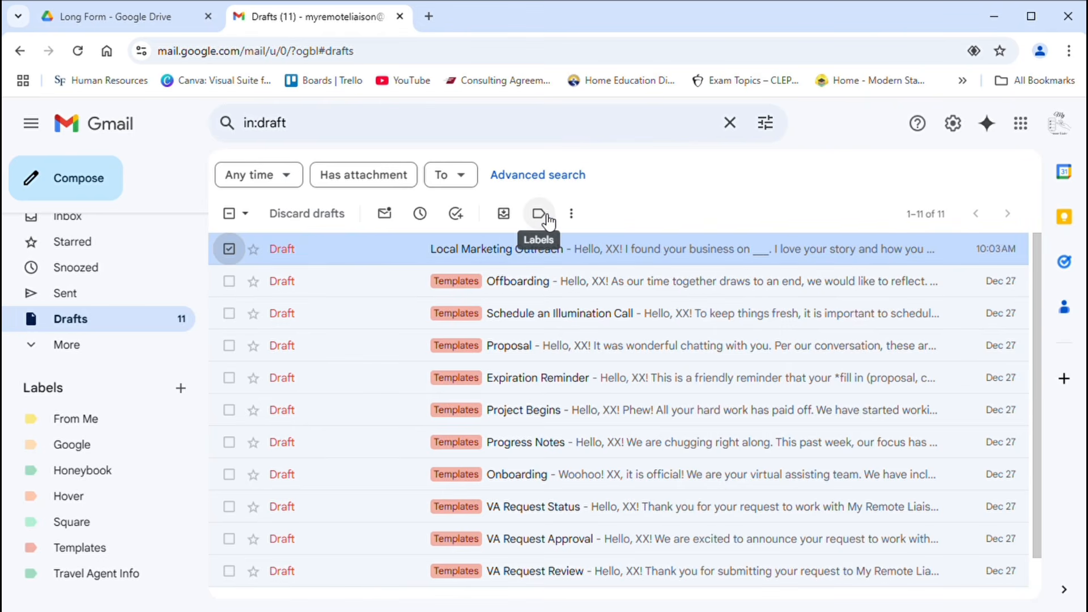
click(548, 220)
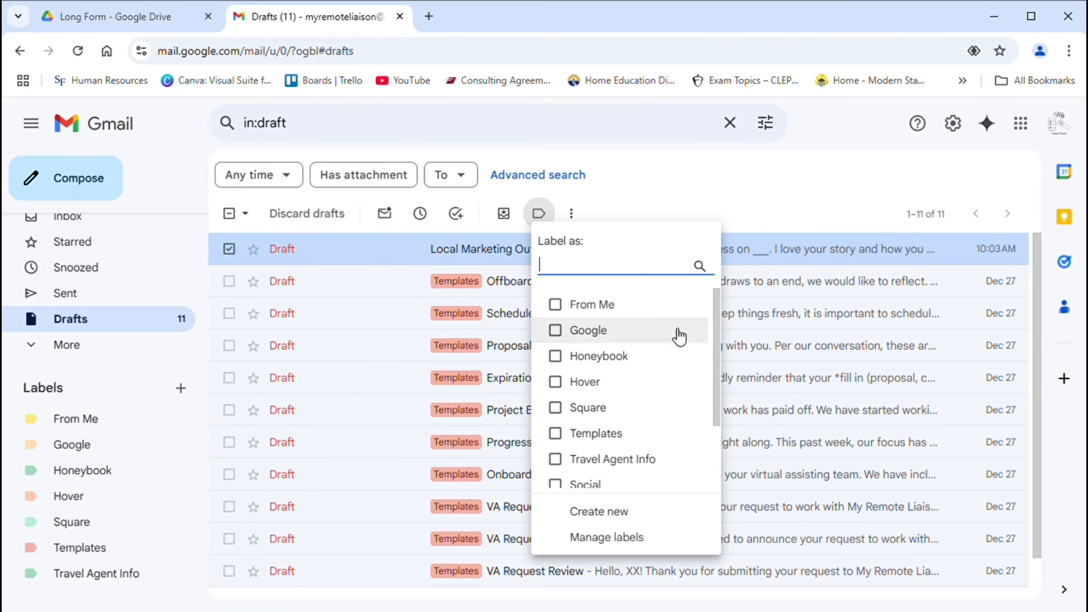
drag(716, 394, 715, 399)
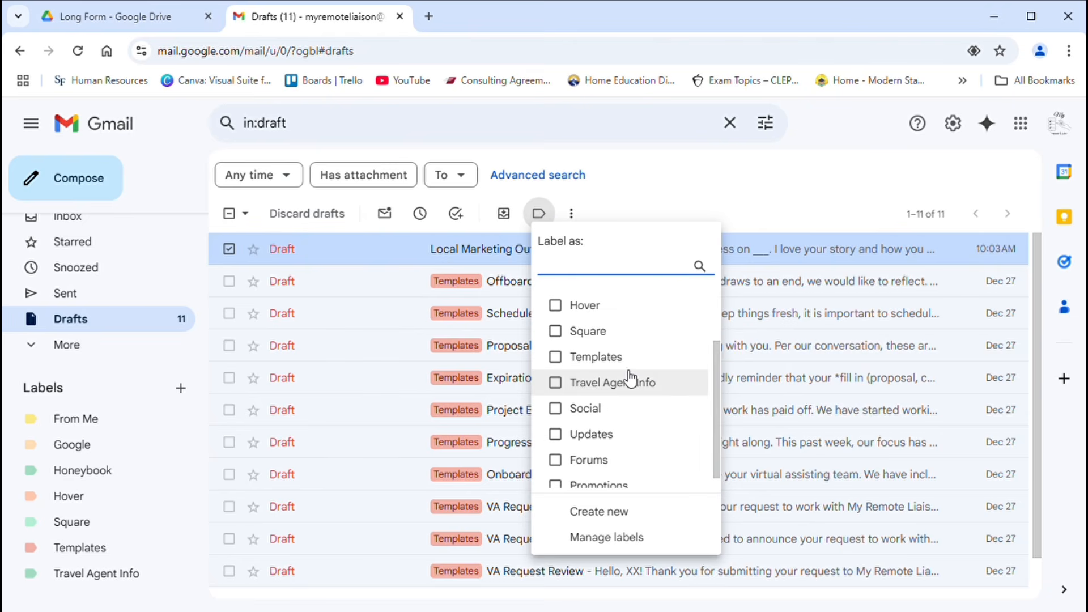
click(625, 358)
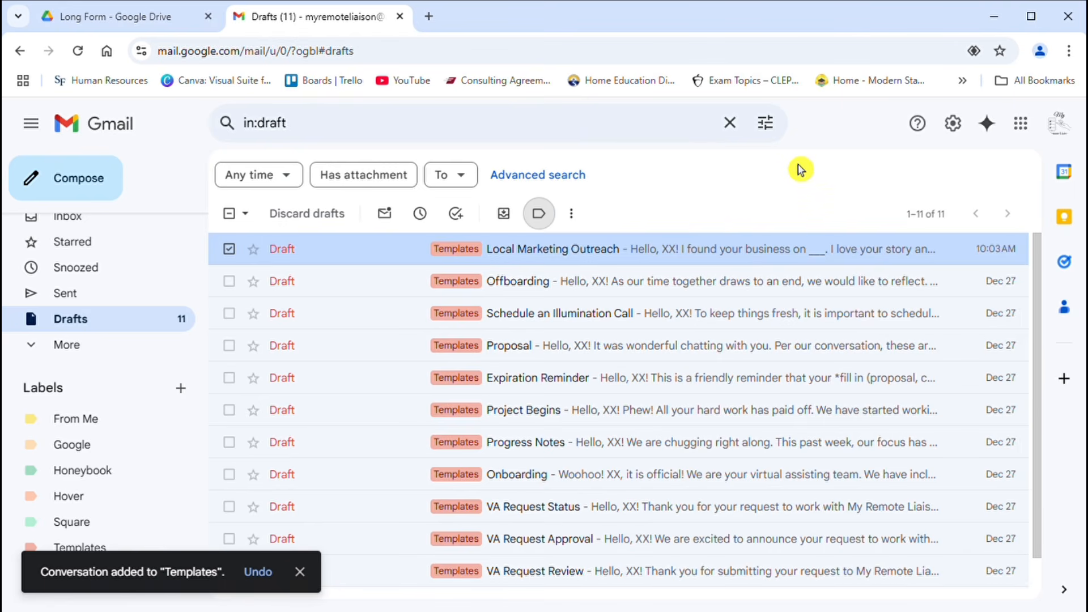
click(300, 574)
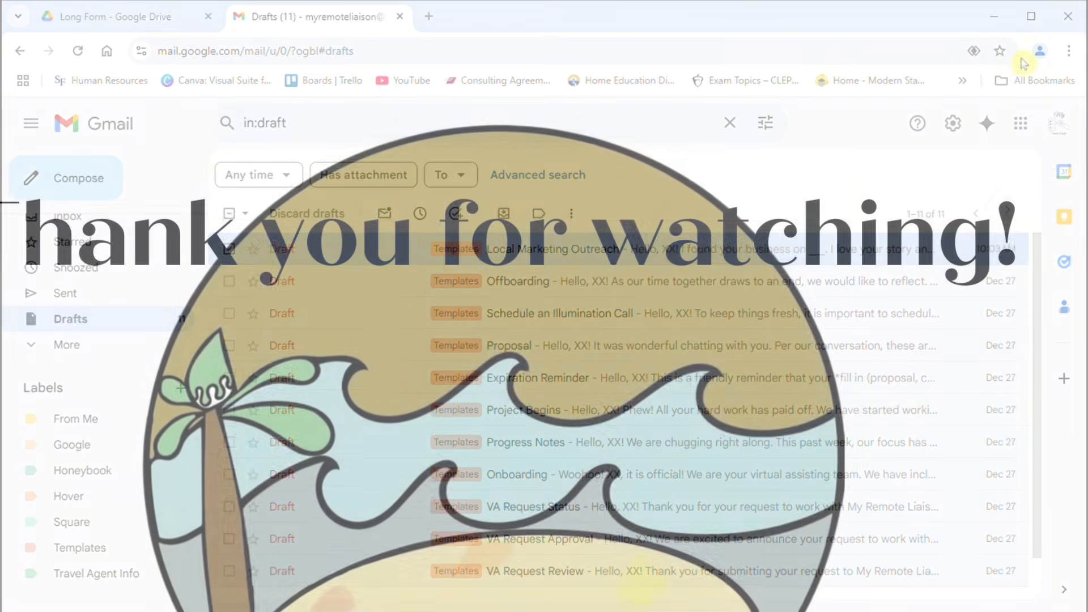